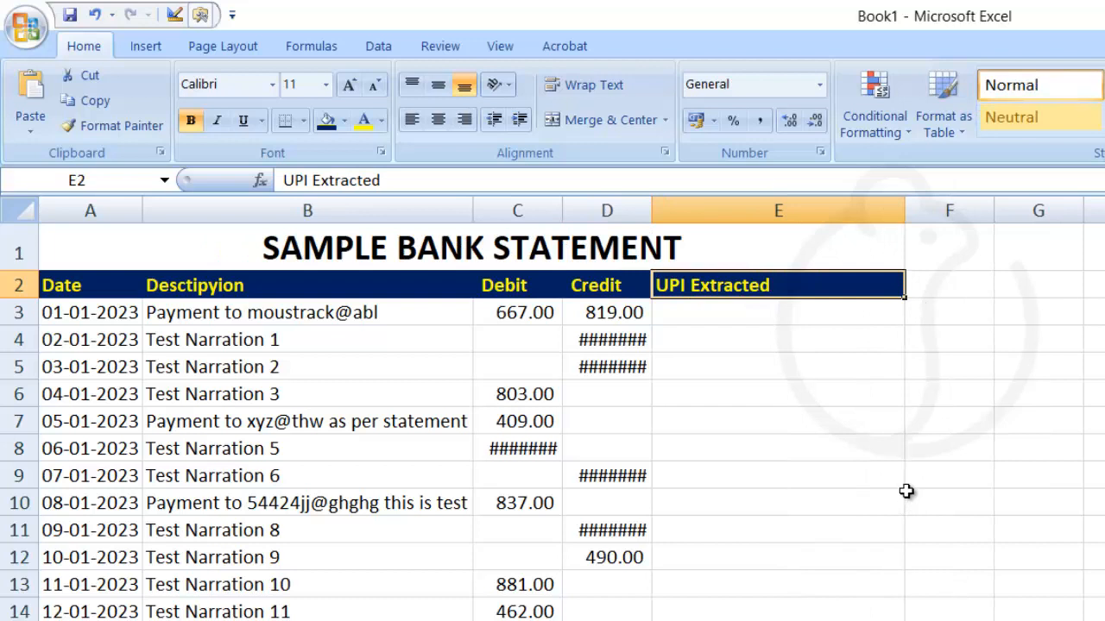
# Give the xyz@thw description in B7 a yellow fill, reverting an accidental yellow font colour.
pyautogui.click(285, 505)
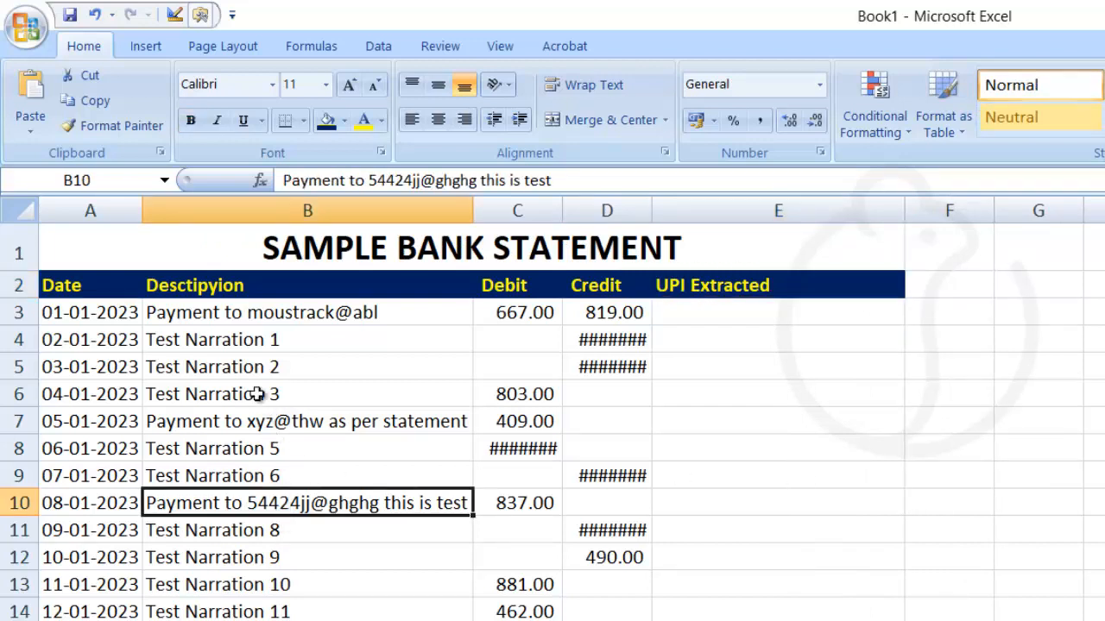
pyautogui.click(281, 317)
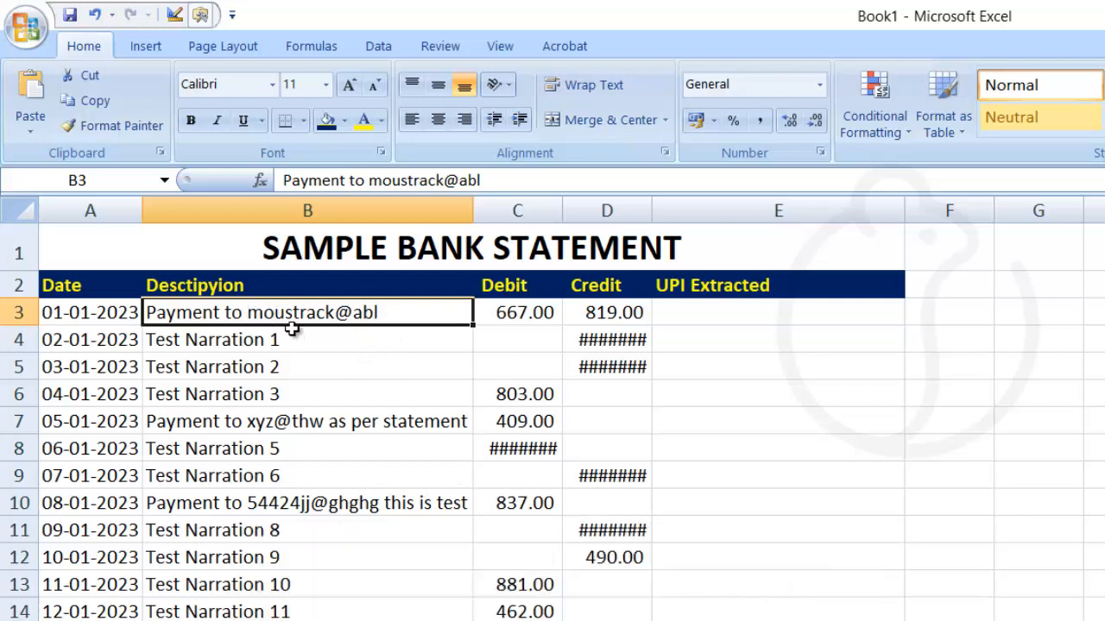
pyautogui.click(257, 421)
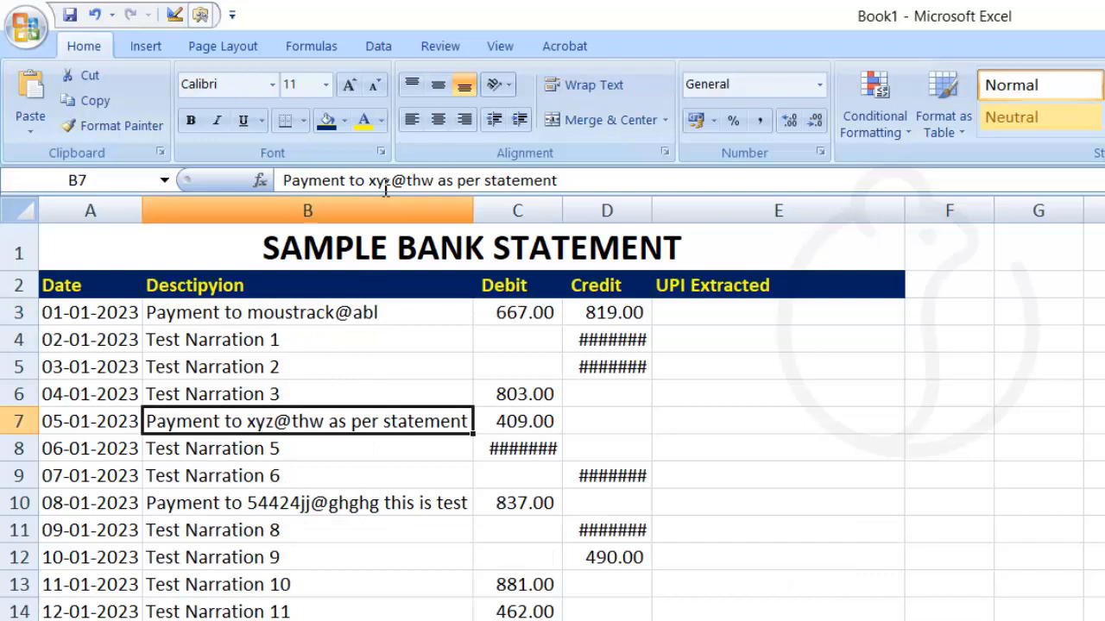
pyautogui.click(363, 120)
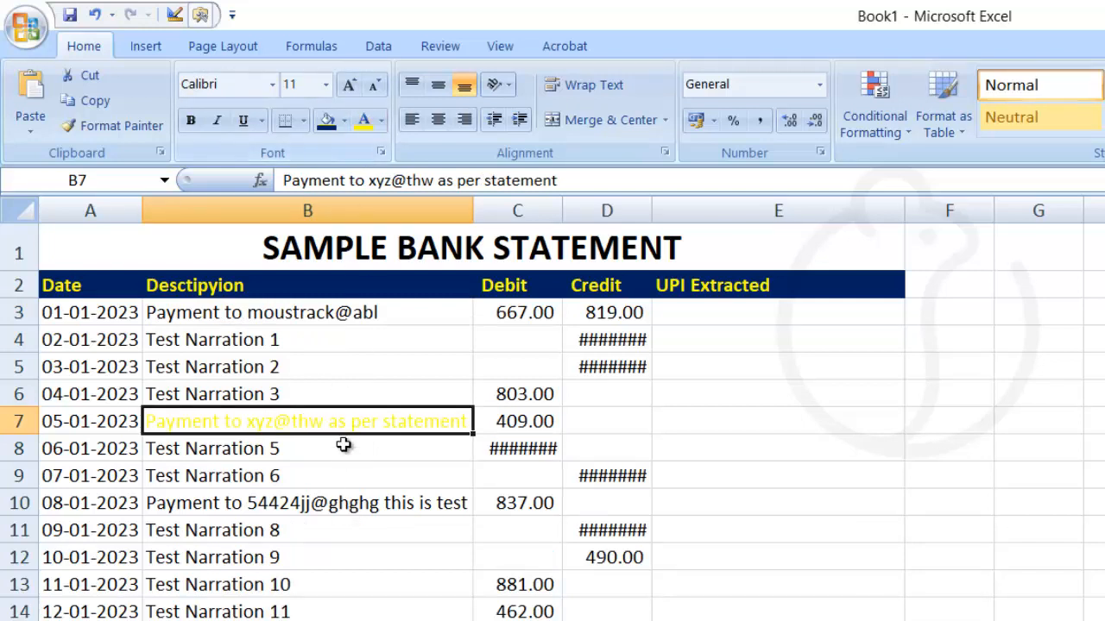
pyautogui.click(381, 120)
pyautogui.click(414, 150)
pyautogui.click(343, 121)
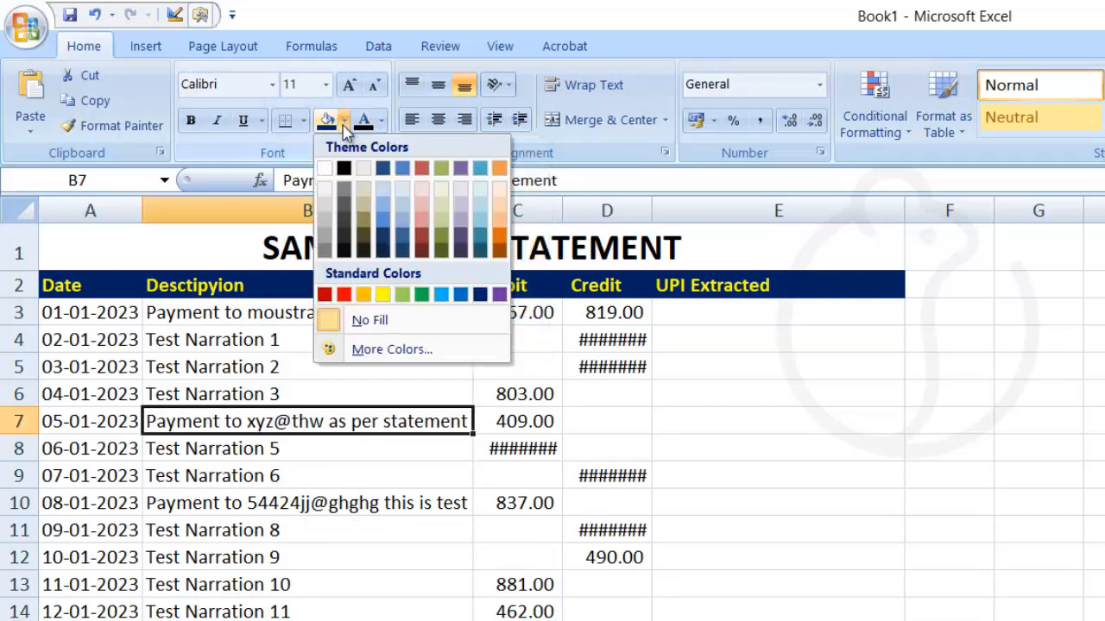
pyautogui.click(385, 293)
pyautogui.click(259, 486)
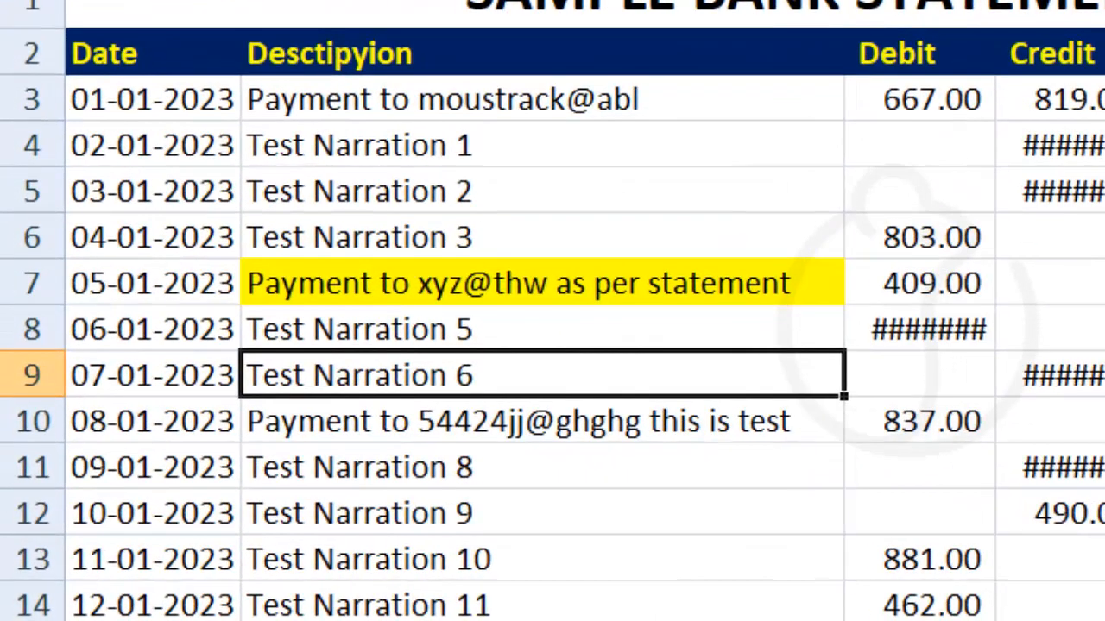
# Widen the Debit and Credit columns, then inspect the B7 text without changing it.
pyautogui.moveTo(919, 0); pyautogui.dragTo(1049, 0)
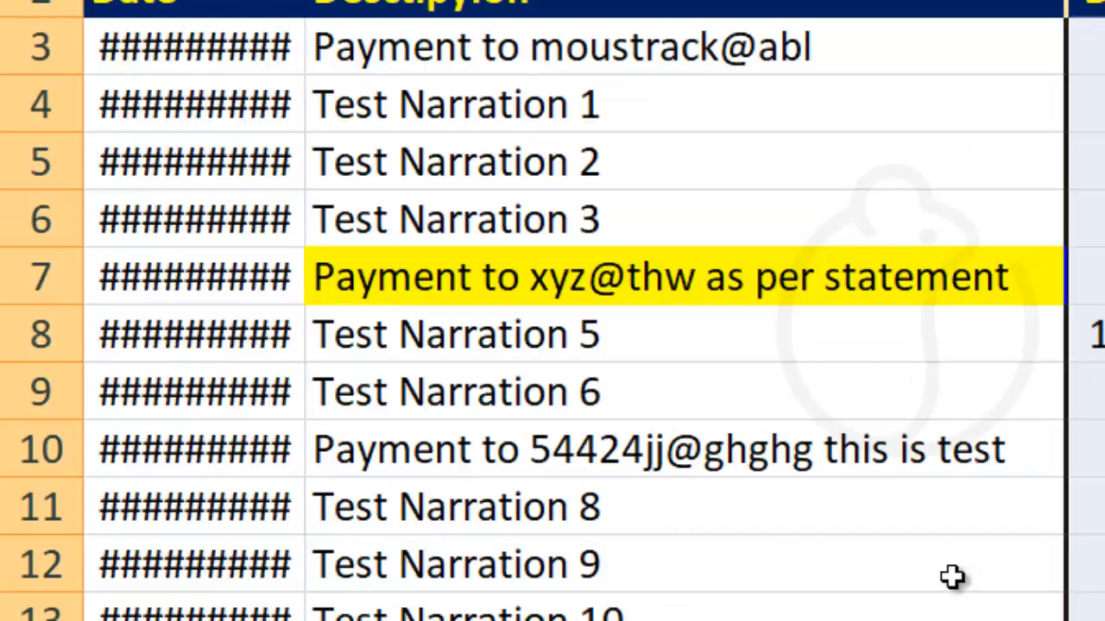
pyautogui.click(952, 578)
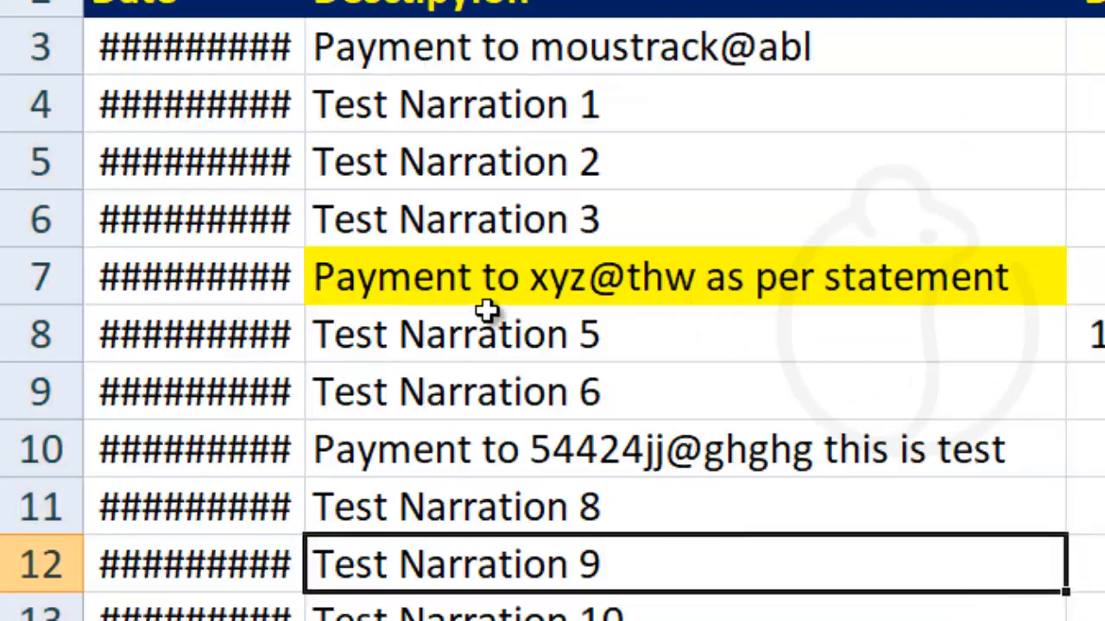
pyautogui.click(571, 276)
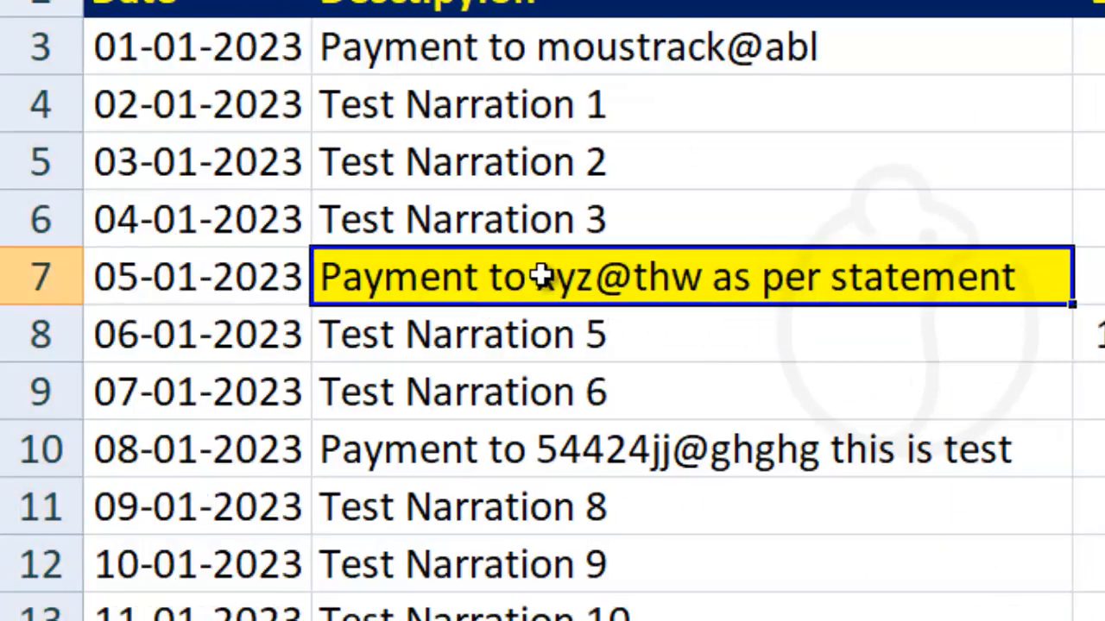
pyautogui.doubleClick(527, 280)
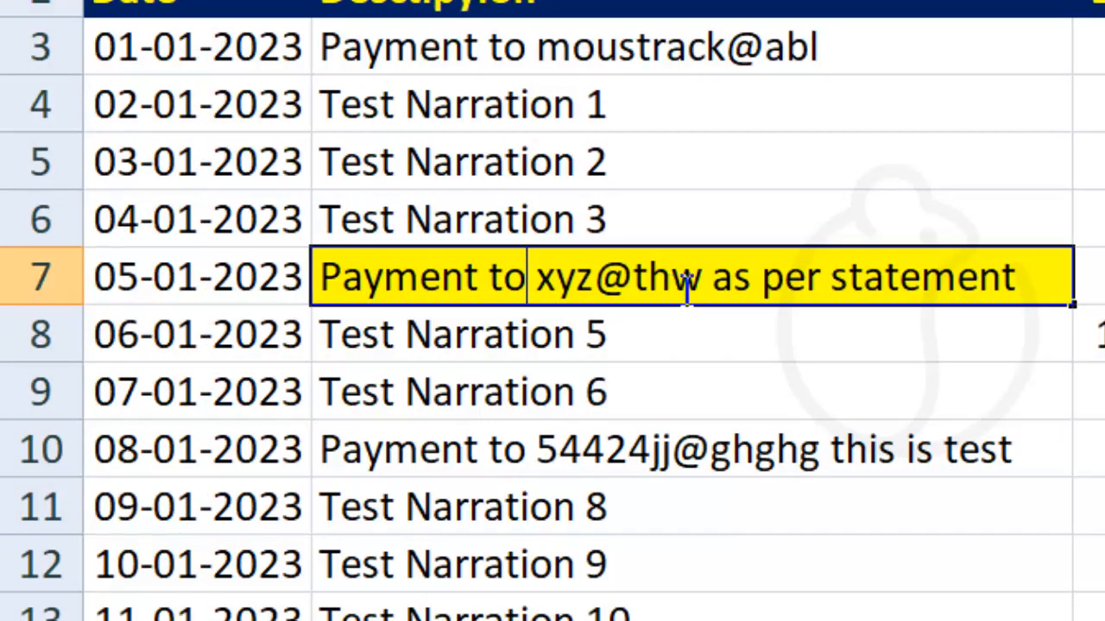
pyautogui.moveTo(704, 284); pyautogui.dragTo(717, 288)
pyautogui.click(850, 422)
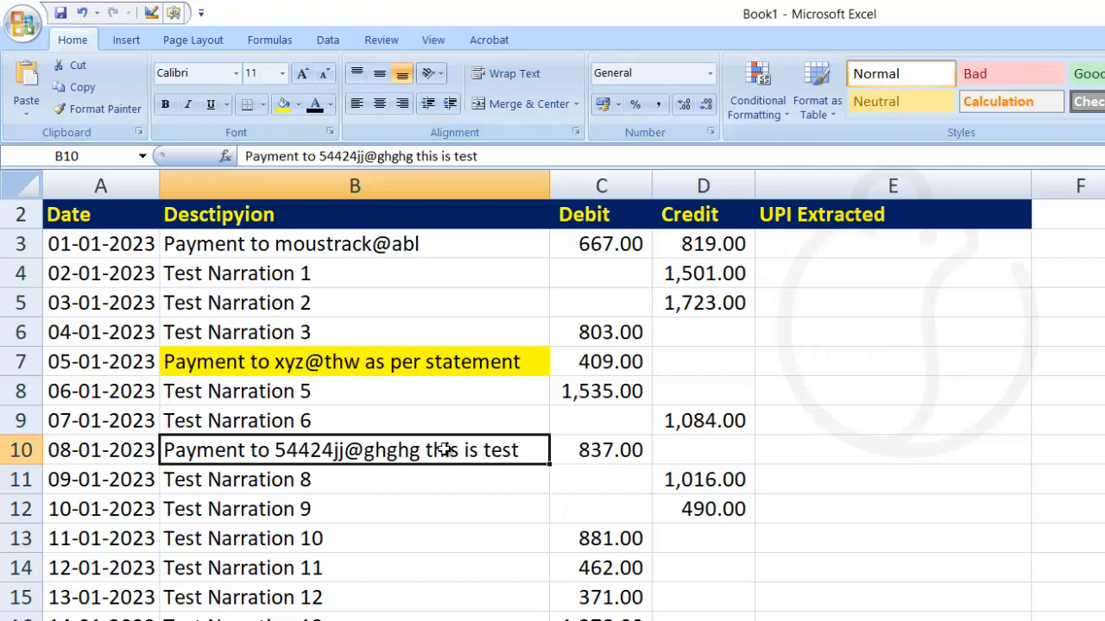
pyautogui.click(376, 183)
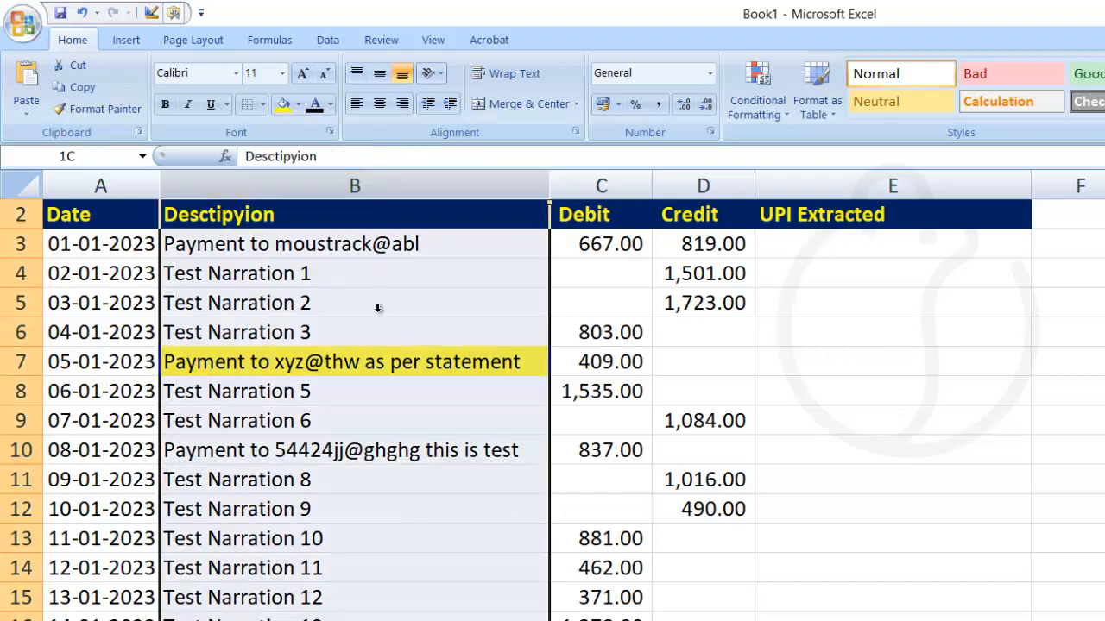
pyautogui.moveTo(377, 308); pyautogui.dragTo(380, 319)
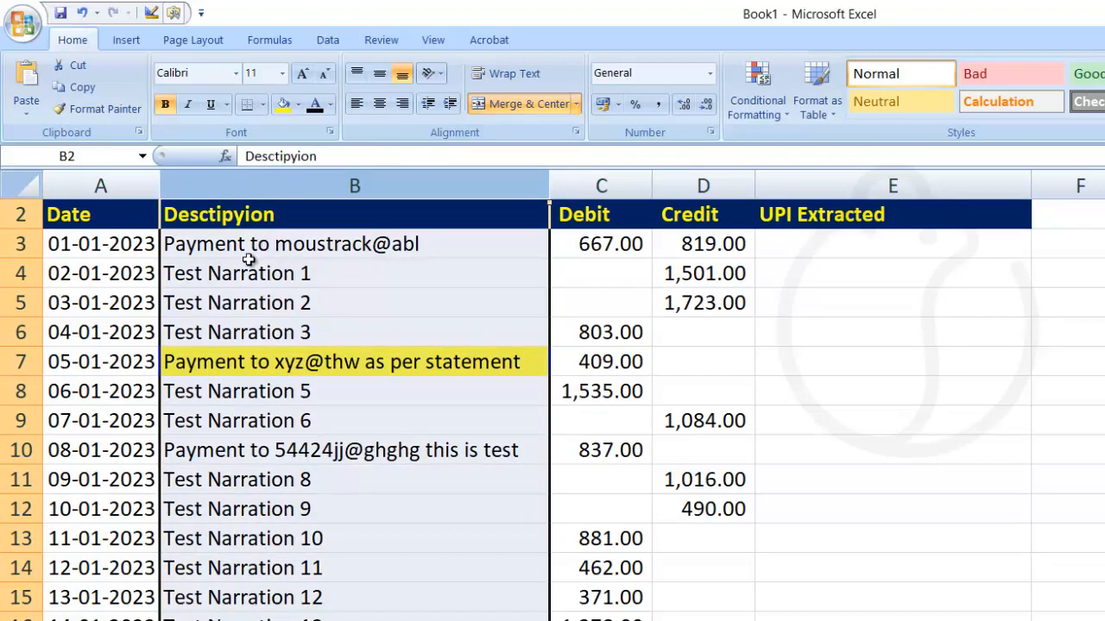
pyautogui.click(235, 218)
pyautogui.doubleClick(238, 219)
pyautogui.rightClick(236, 218)
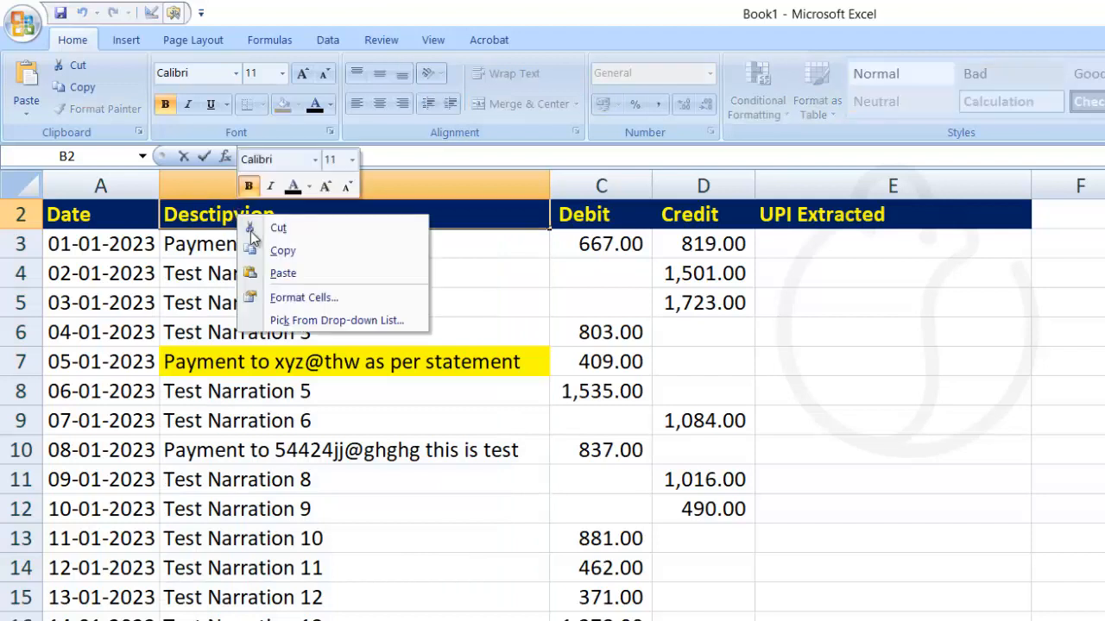
pyautogui.click(544, 362)
pyautogui.moveTo(318, 244); pyautogui.dragTo(380, 617)
pyautogui.click(302, 453)
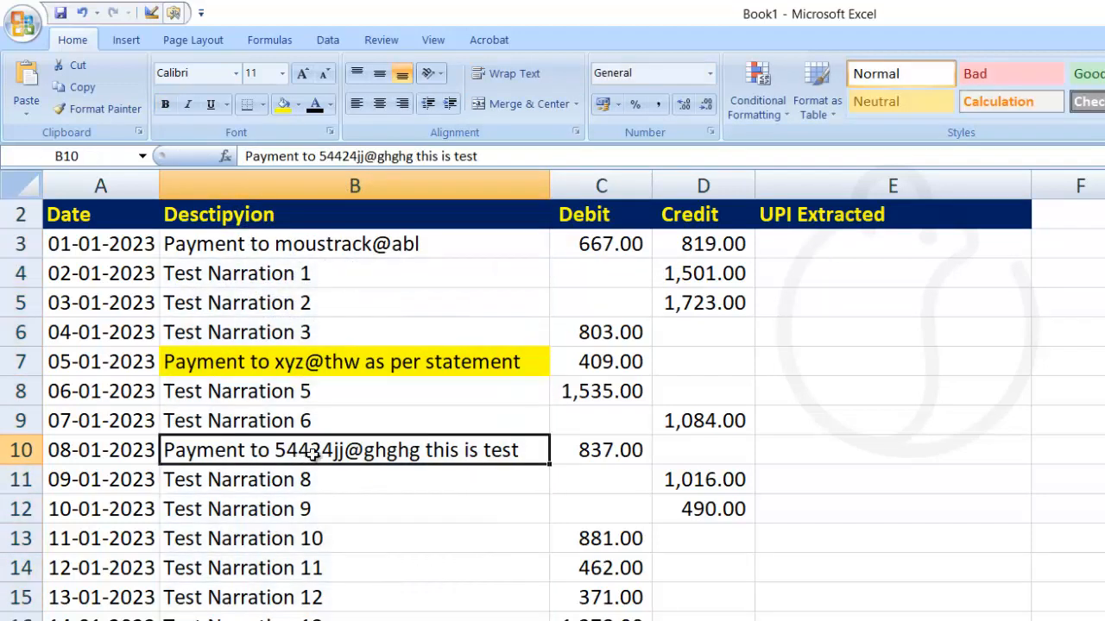
pyautogui.click(910, 456)
pyautogui.moveTo(910, 456); pyautogui.dragTo(907, 618)
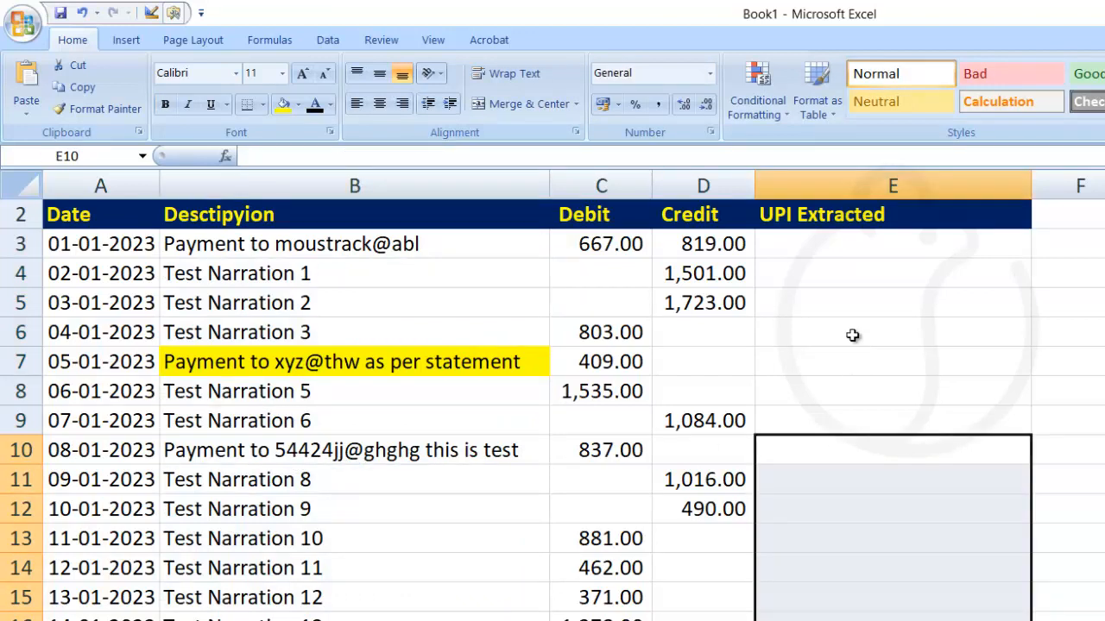
pyautogui.click(841, 245)
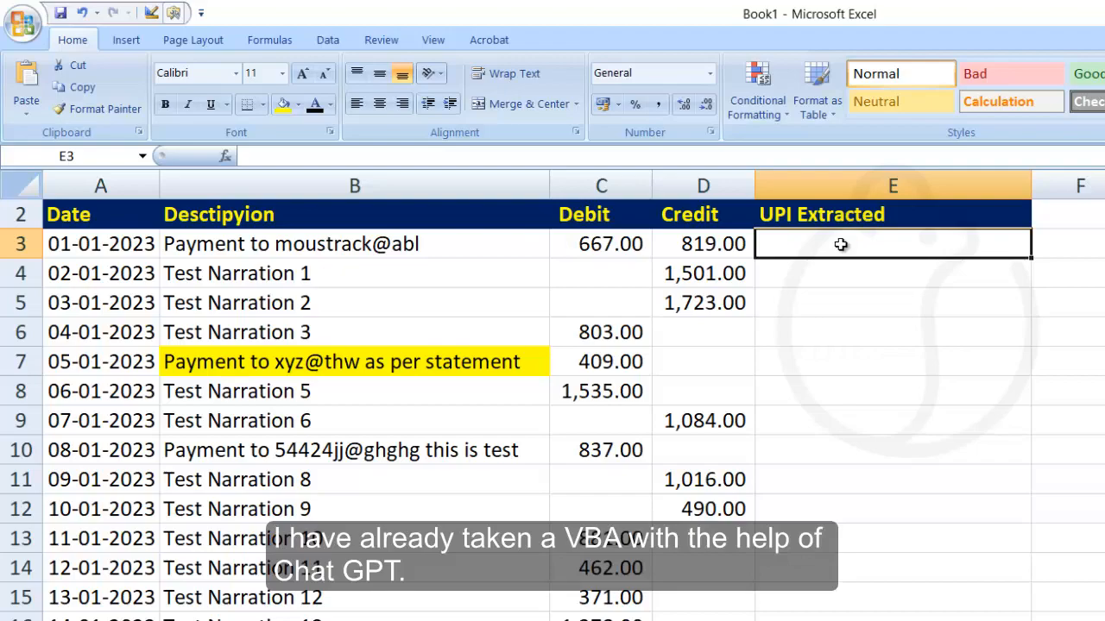
# Review the ExtractWordsWithAtSign code in Notepad, noting its column B reference.
pyautogui.click(649, 604)
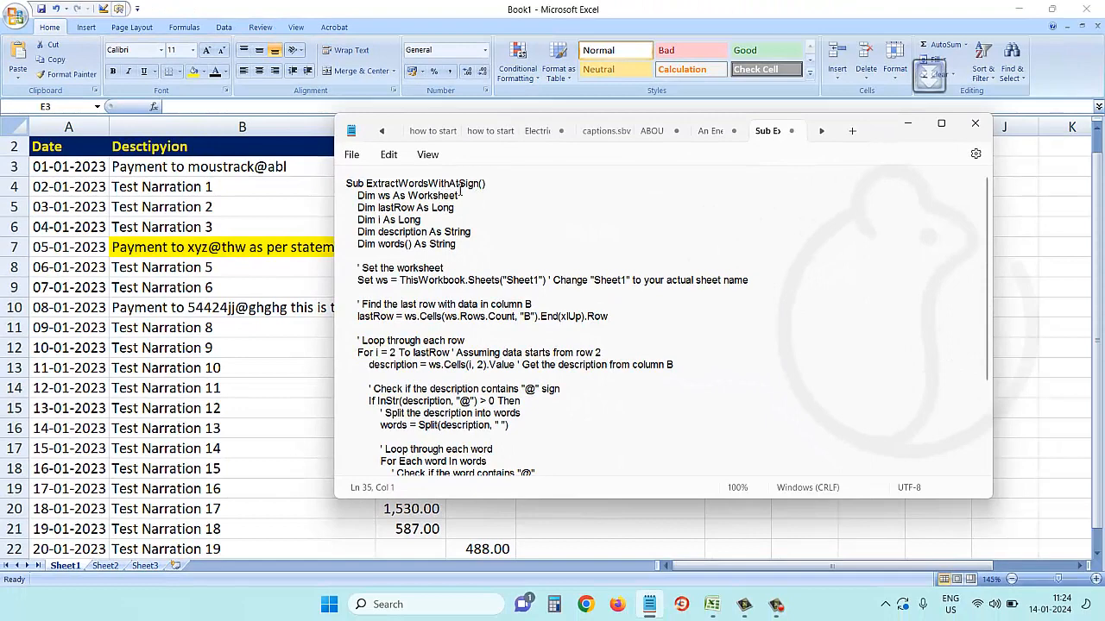
pyautogui.hotkey('ctrl', 'a')
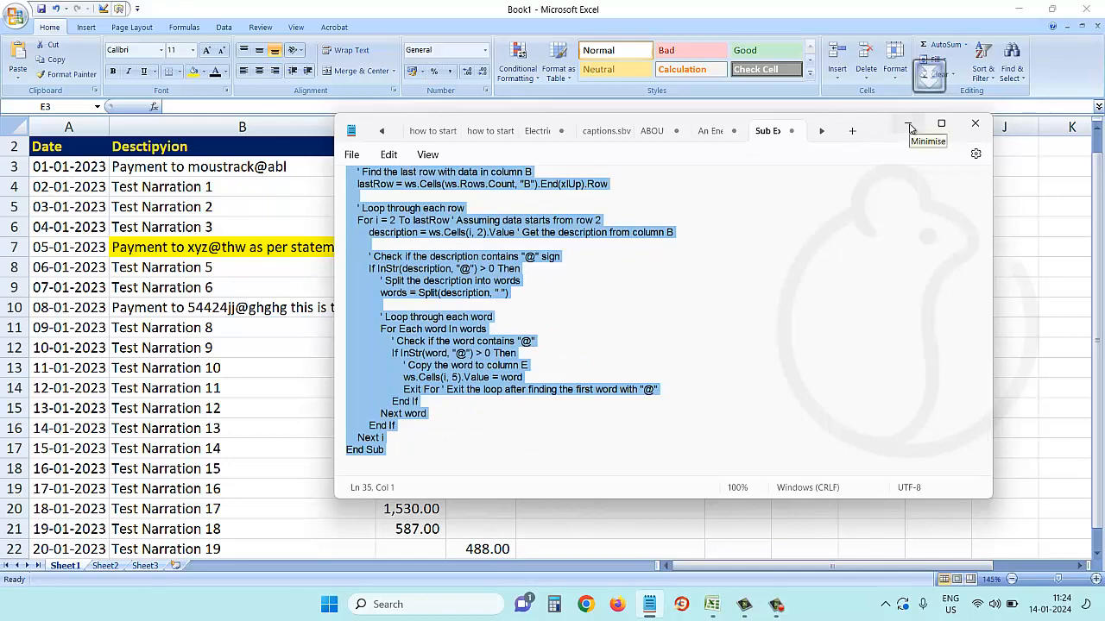
pyautogui.click(629, 316)
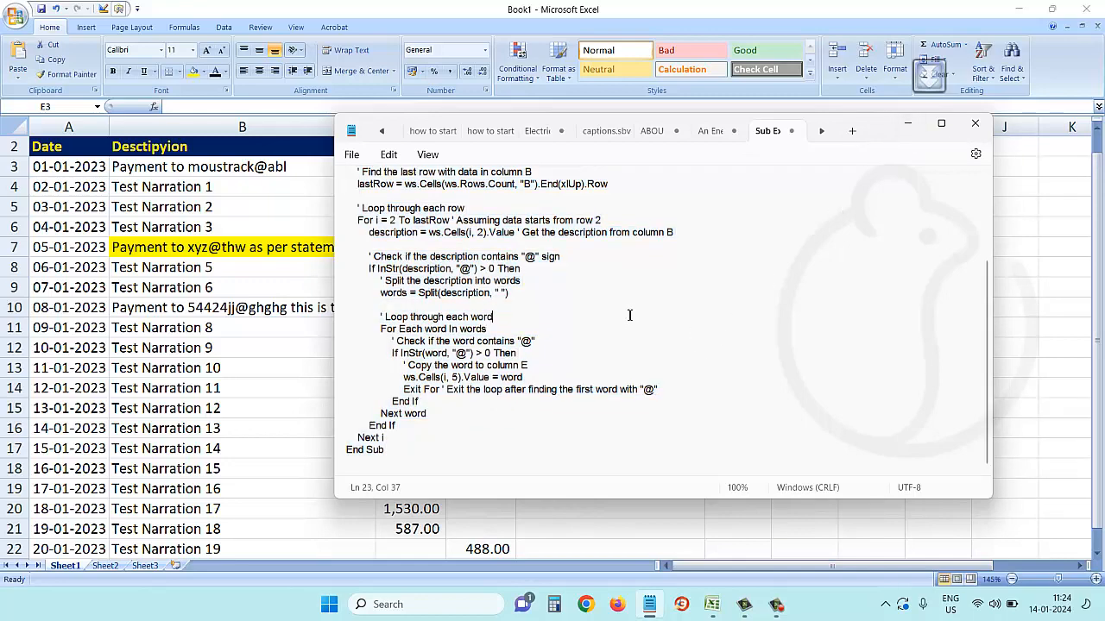
pyautogui.scroll(4, 496, 275)
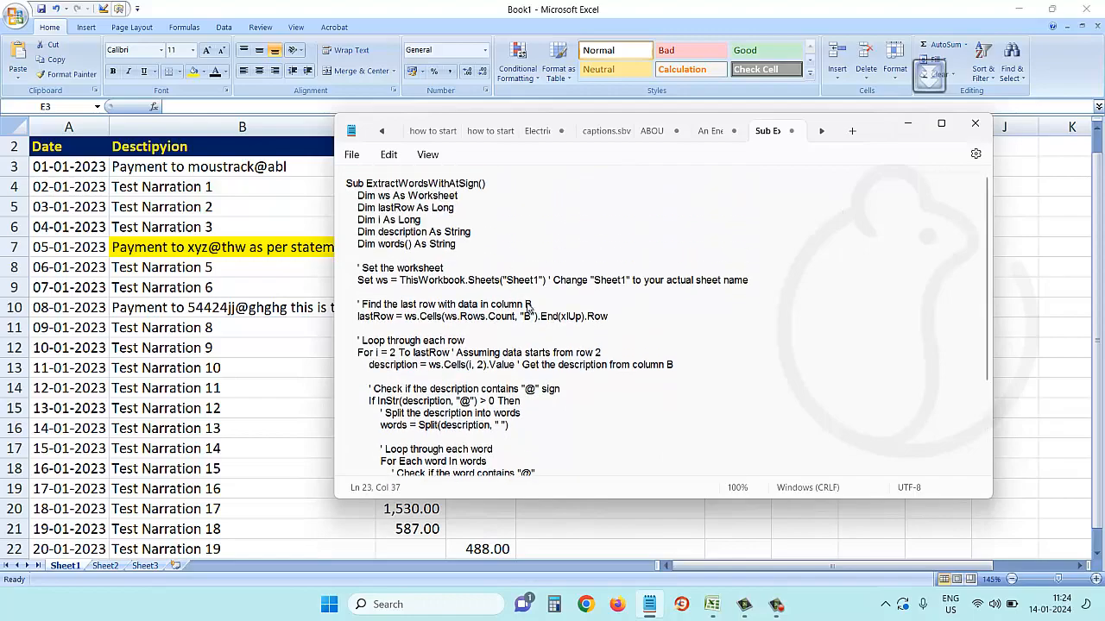
pyautogui.doubleClick(526, 316)
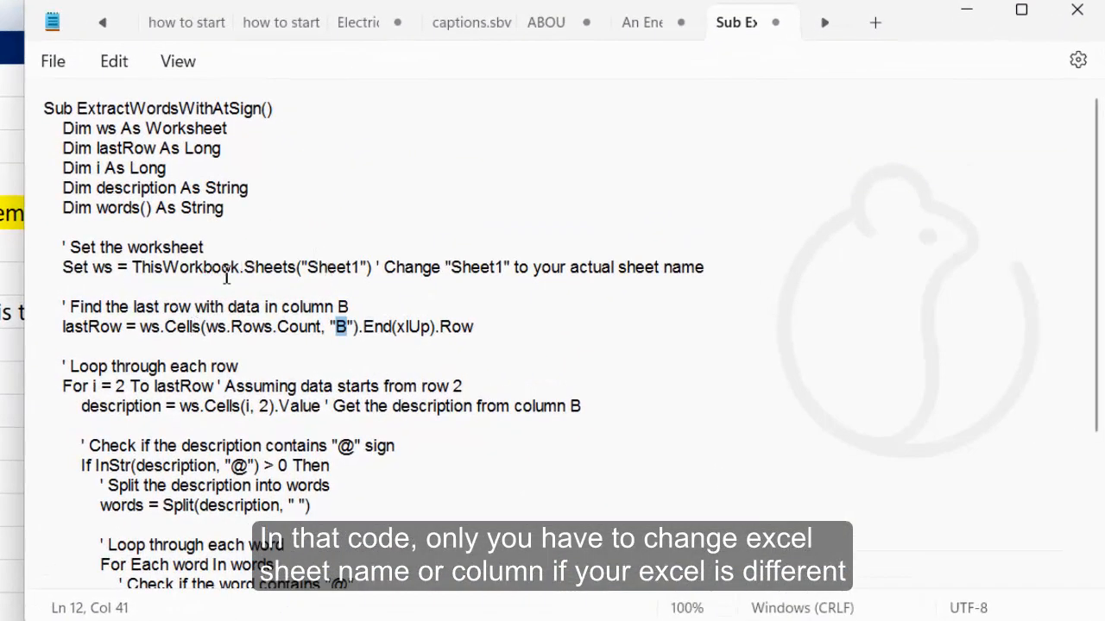
# Highlight the Sheet1 reference, then select all the macro code and minimize Notepad.
pyautogui.click(198, 269)
pyautogui.moveTo(197, 269); pyautogui.dragTo(357, 270)
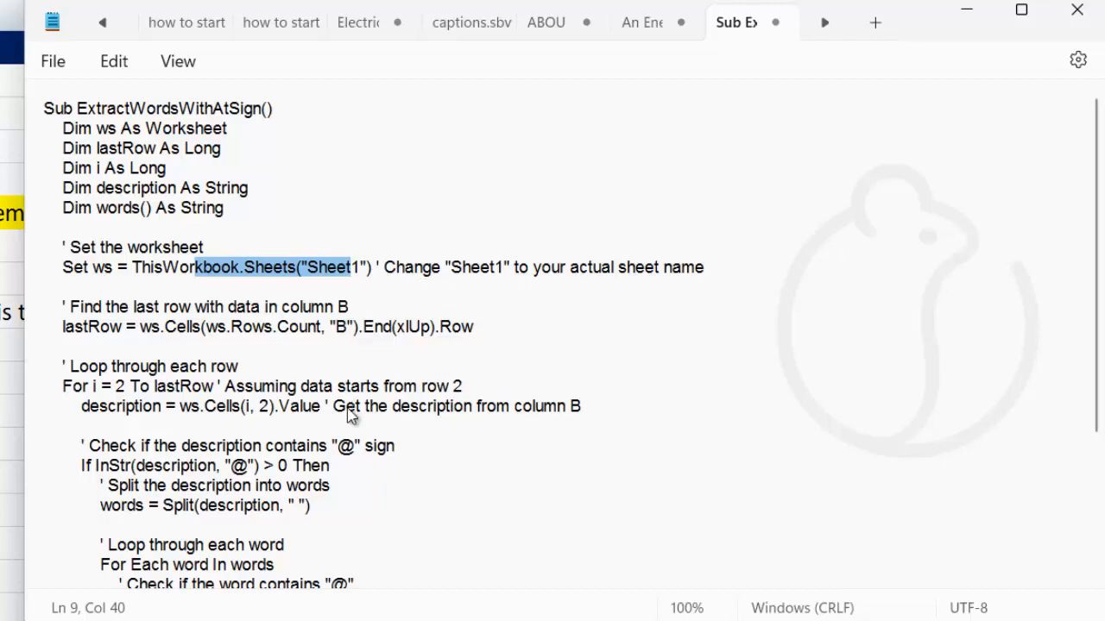
pyautogui.scroll(-3, 350, 414)
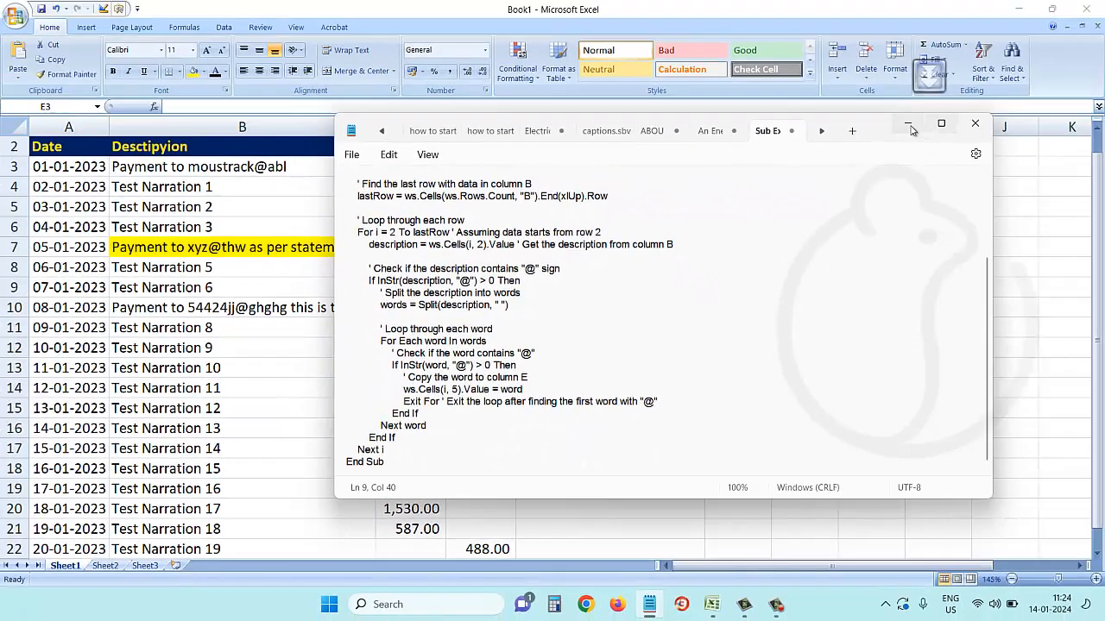
pyautogui.click(597, 303)
pyautogui.hotkey('ctrl', 'a')
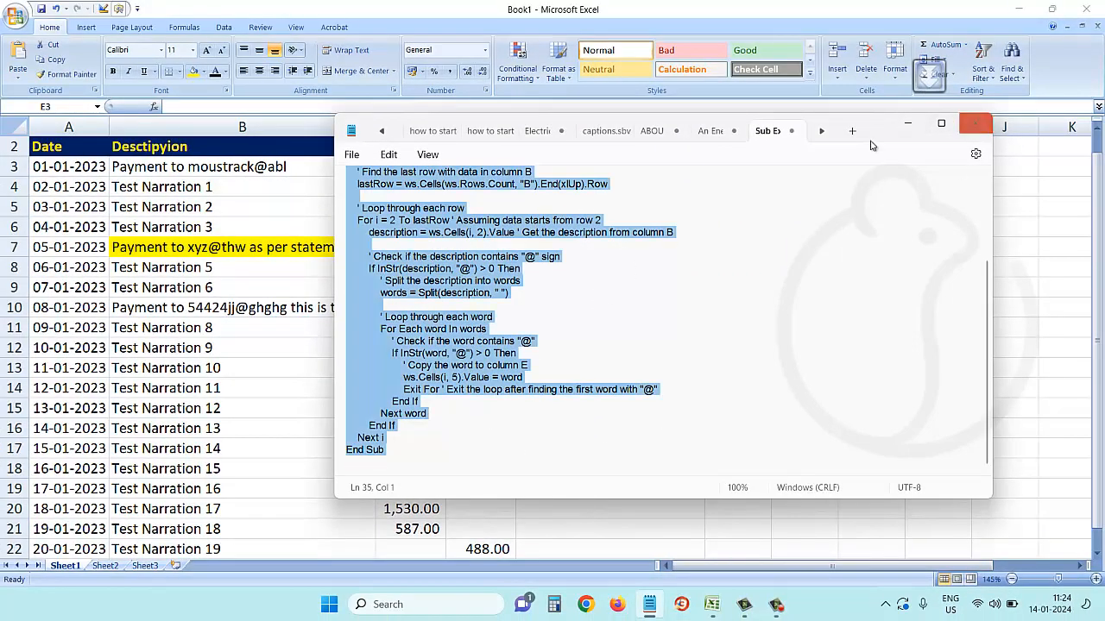
pyautogui.click(907, 123)
# Select the pasted ExtractWordsWithAtSign code from Sub to End Sub in Module1.
pyautogui.click(628, 303)
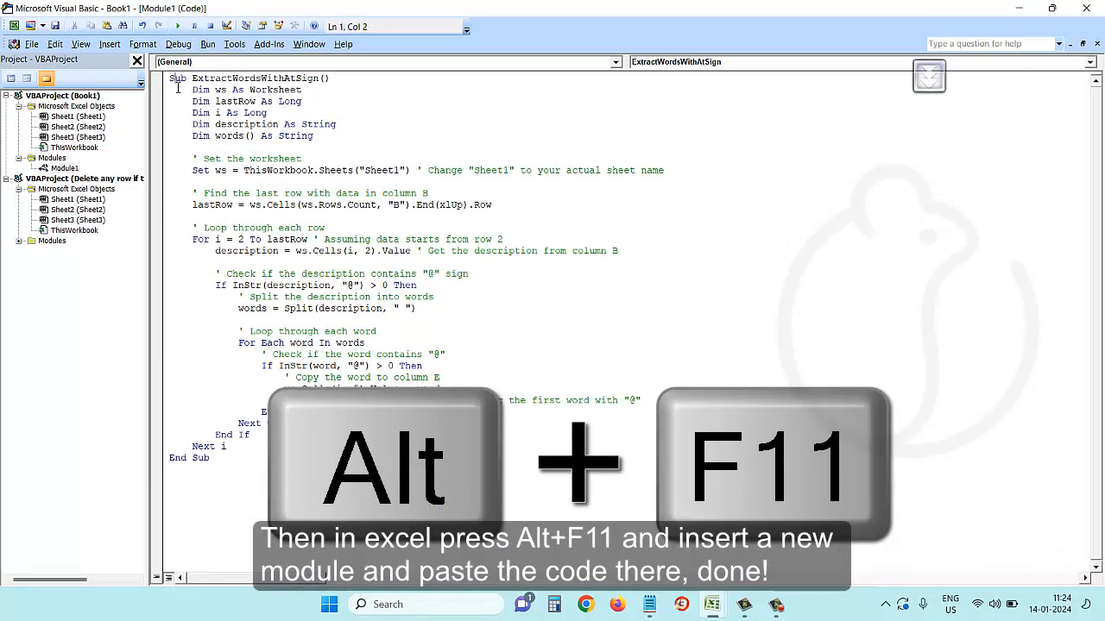
pyautogui.moveTo(171, 79); pyautogui.dragTo(261, 342)
pyautogui.moveTo(171, 78); pyautogui.dragTo(342, 475)
pyautogui.hotkey('ctrl', 'c')
pyautogui.click(343, 473)
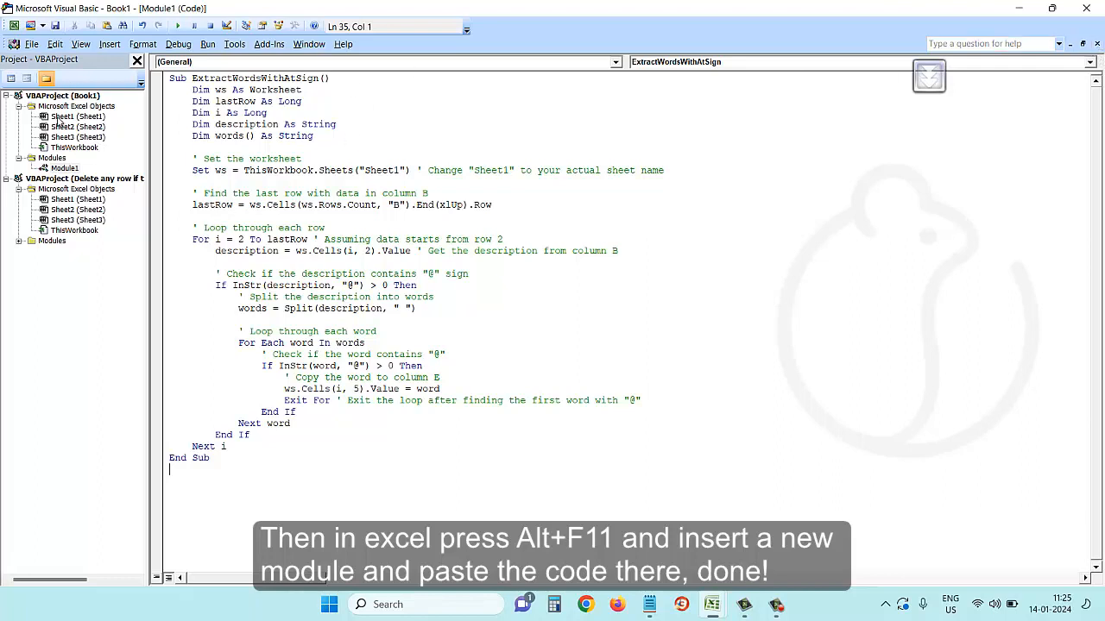
# Remove Module1 from Book1, declining to export it first.
pyautogui.rightClick(66, 168)
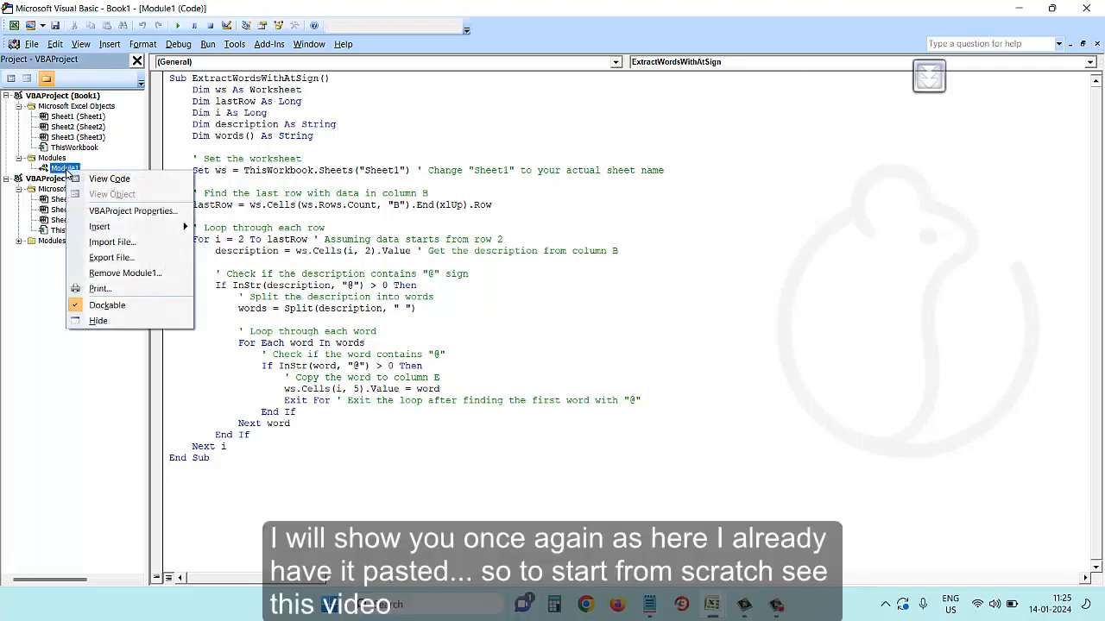
pyautogui.click(138, 274)
pyautogui.click(525, 347)
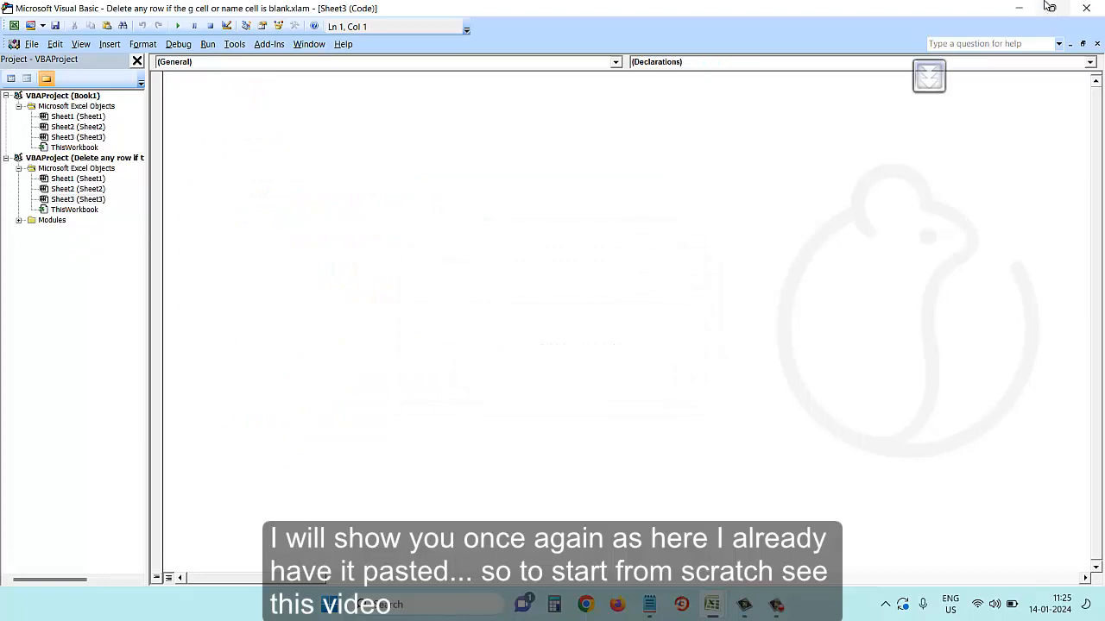
# Insert a fresh module in Book1, paste the ExtractWordsWithAtSign code, and close the editor.
pyautogui.click(1086, 7)
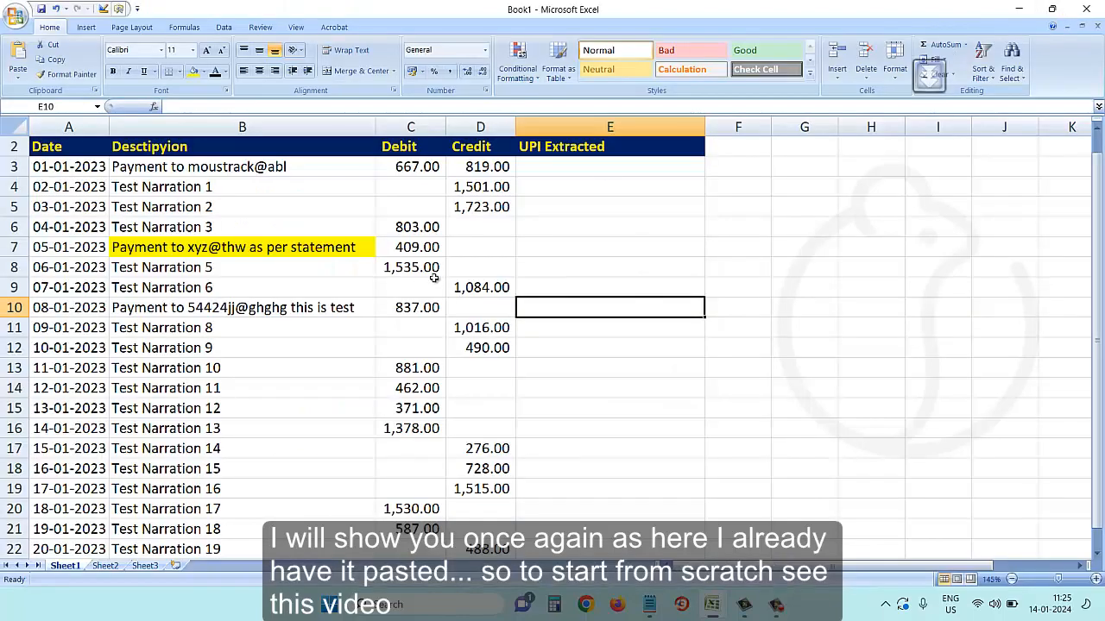
pyautogui.hotkey('alt', 'F11')
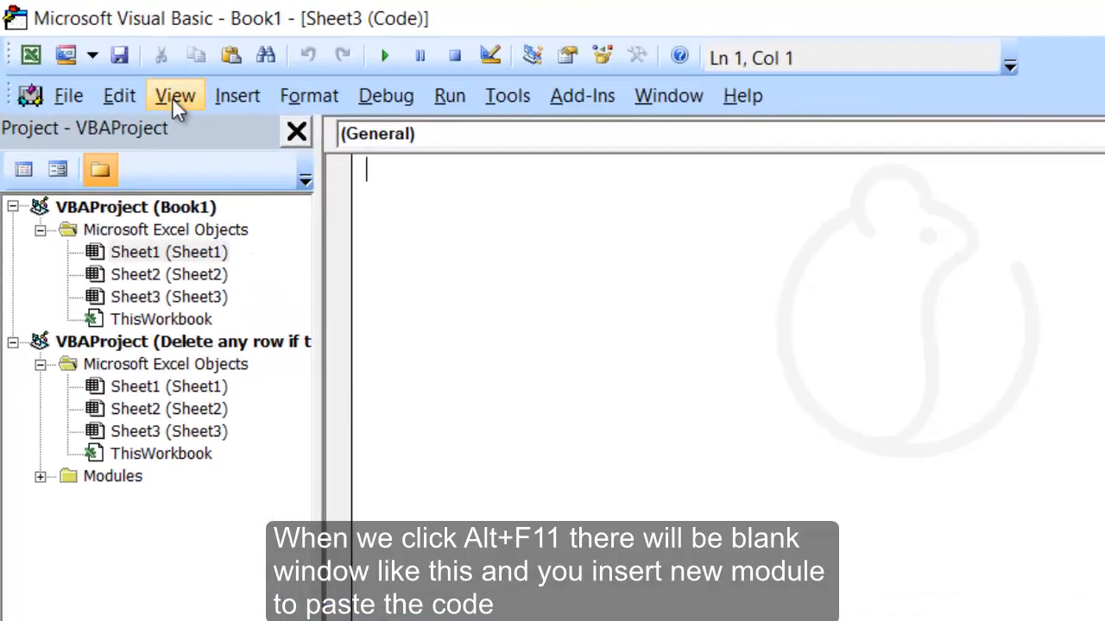
pyautogui.click(238, 95)
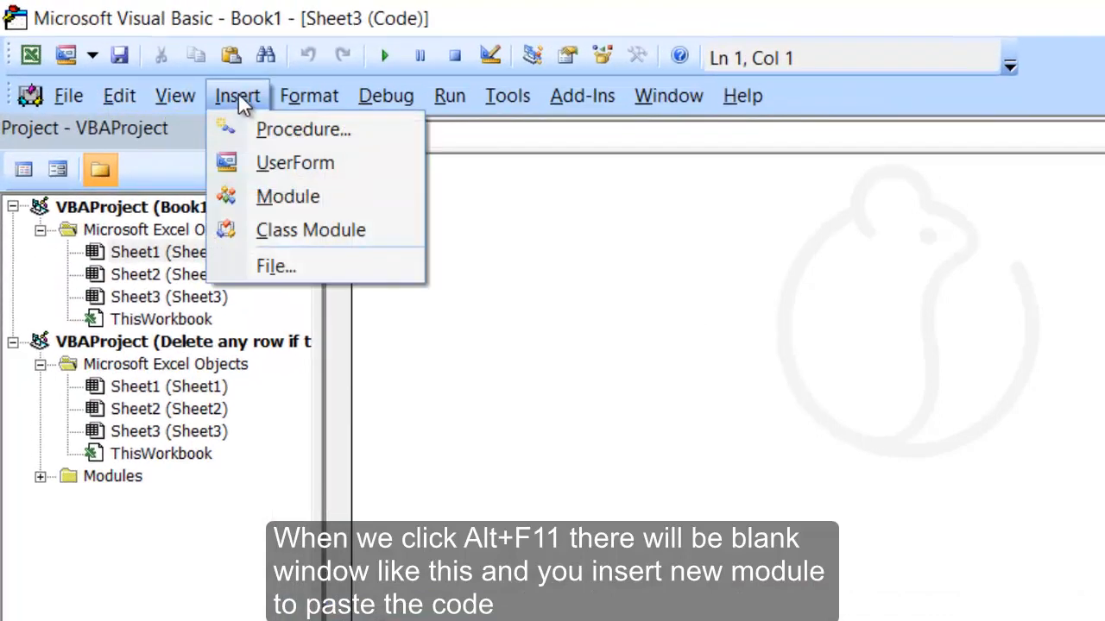
pyautogui.click(309, 197)
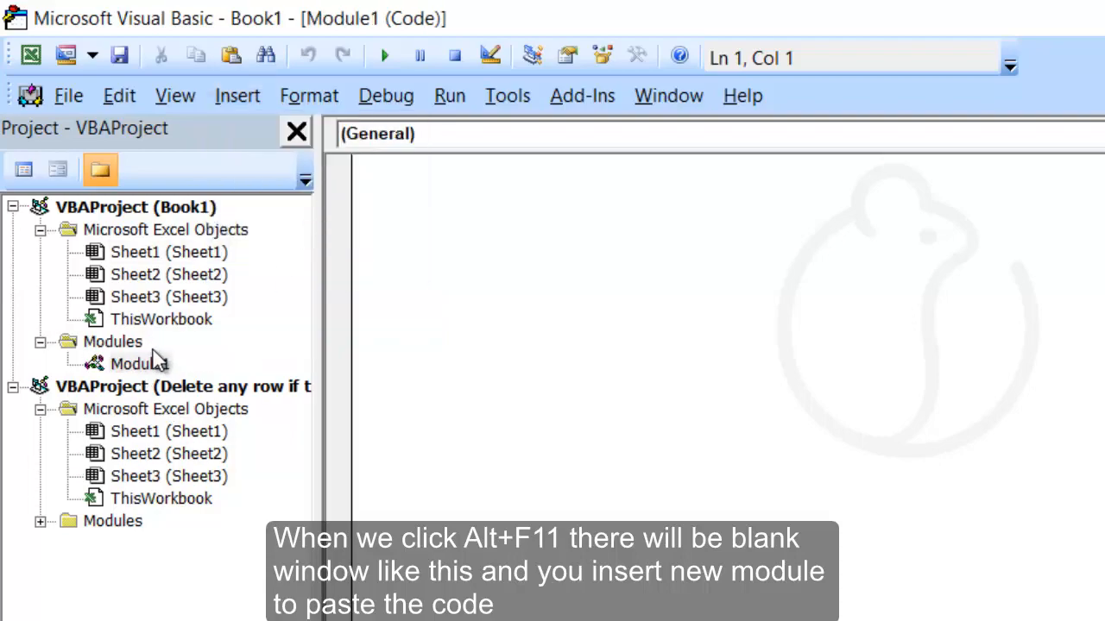
pyautogui.rightClick(442, 238)
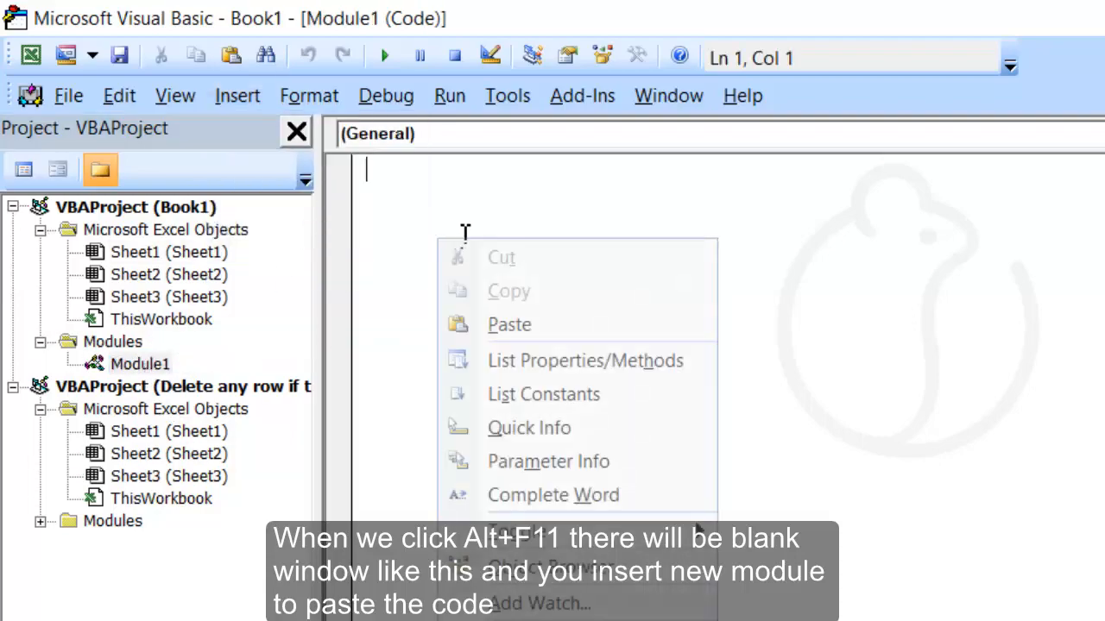
pyautogui.click(508, 324)
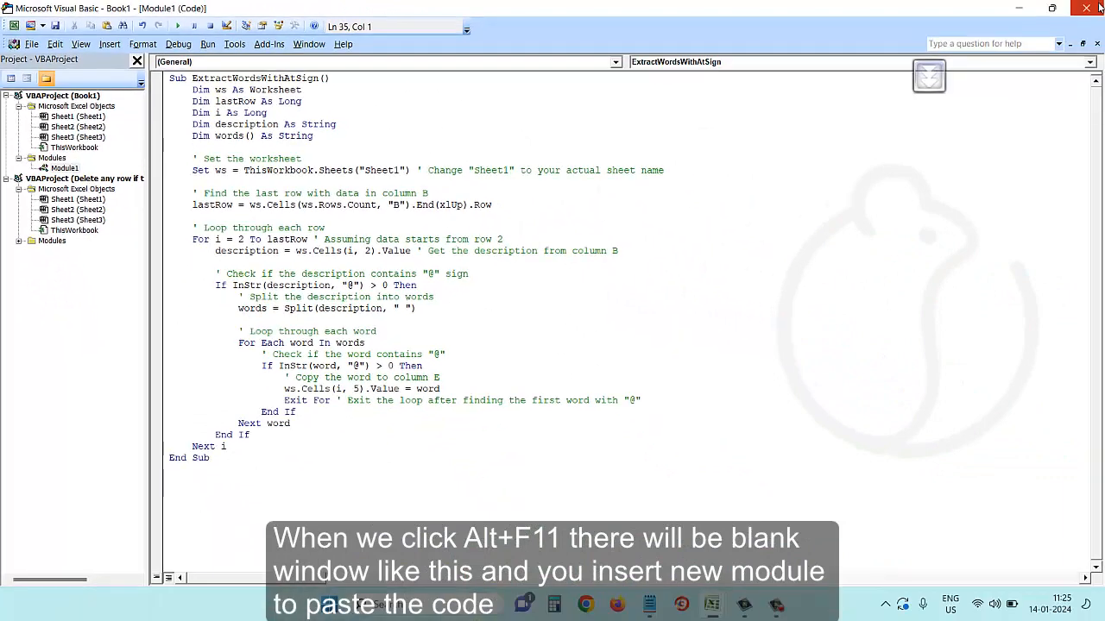
pyautogui.click(1099, 7)
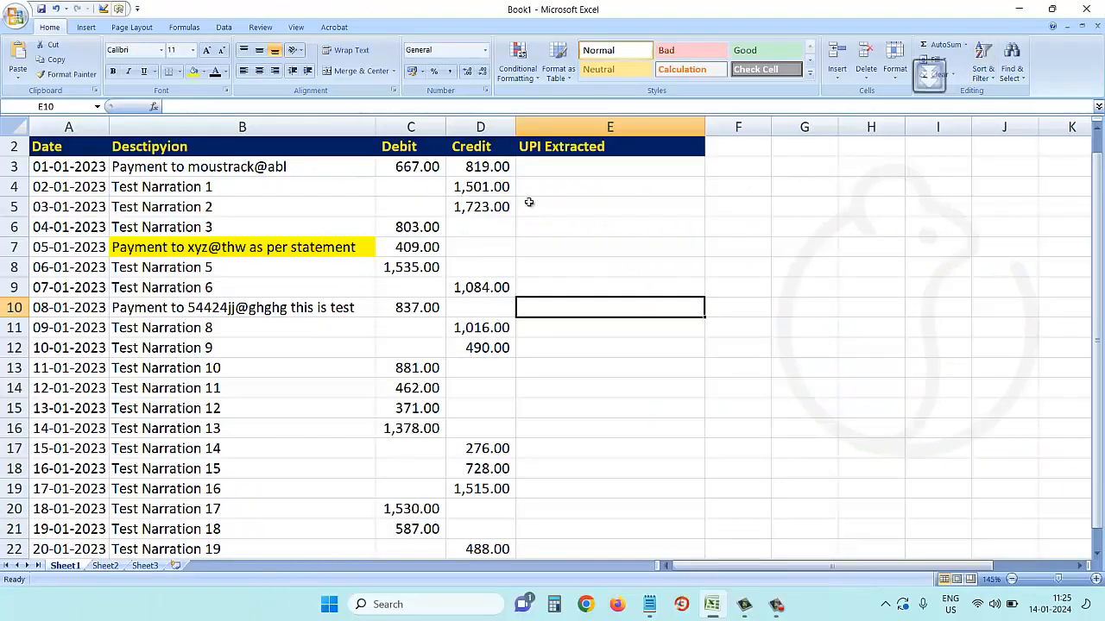
# Inspect the descriptions in B3:B21 and the empty UPI Extracted cells E3:E17.
pyautogui.click(547, 169)
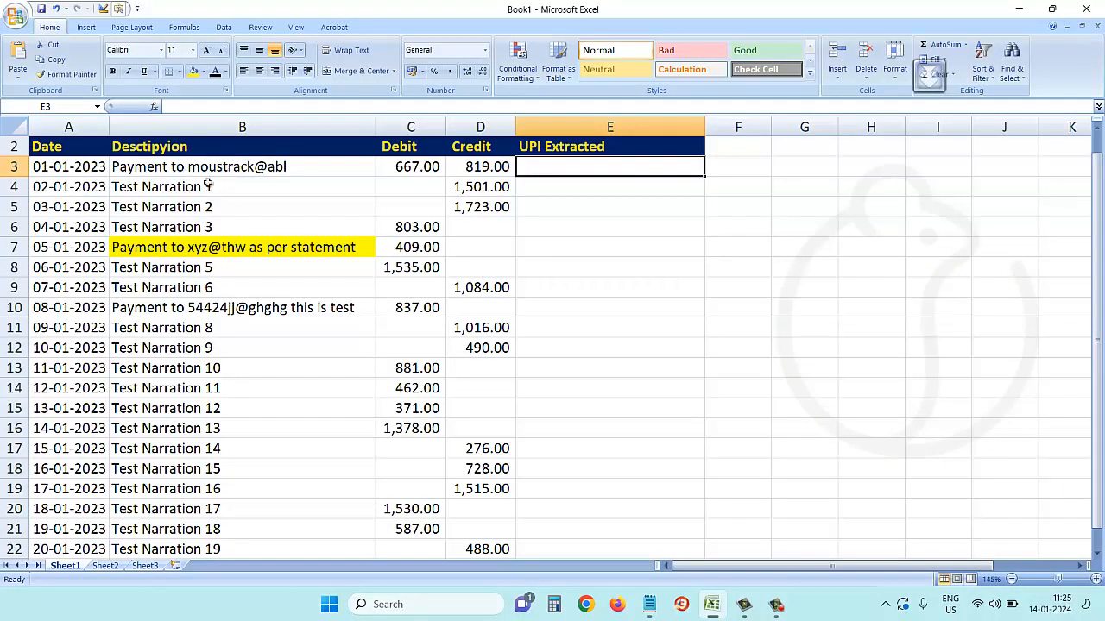
pyautogui.moveTo(192, 166); pyautogui.dragTo(212, 471)
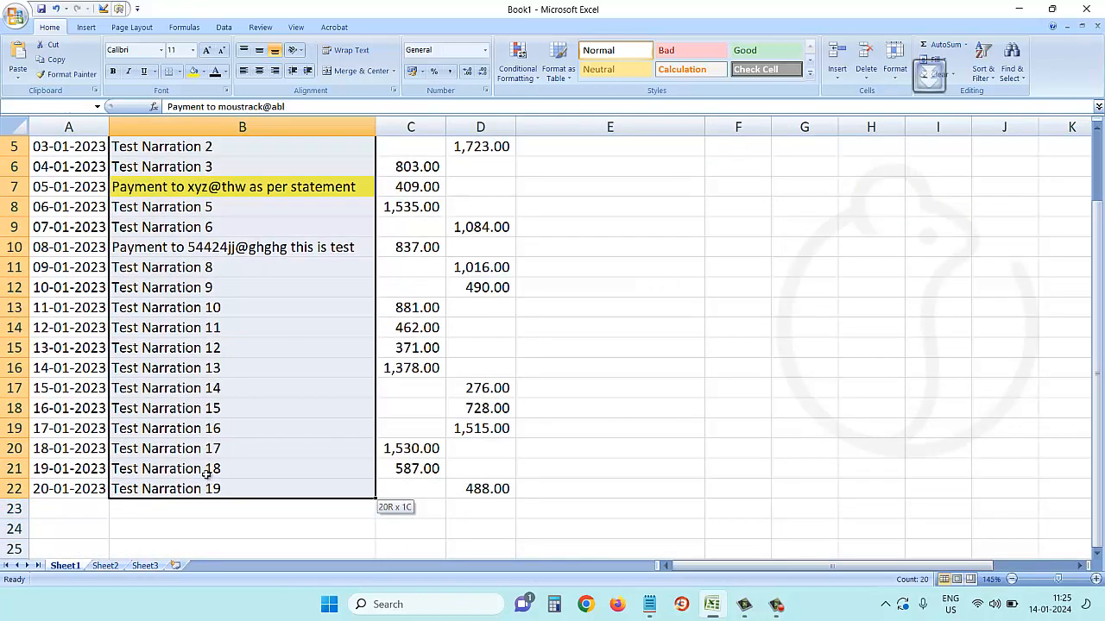
pyautogui.scroll(2, 270, 282)
pyautogui.click(201, 289)
pyautogui.moveTo(611, 205); pyautogui.dragTo(620, 484)
pyautogui.click(599, 381)
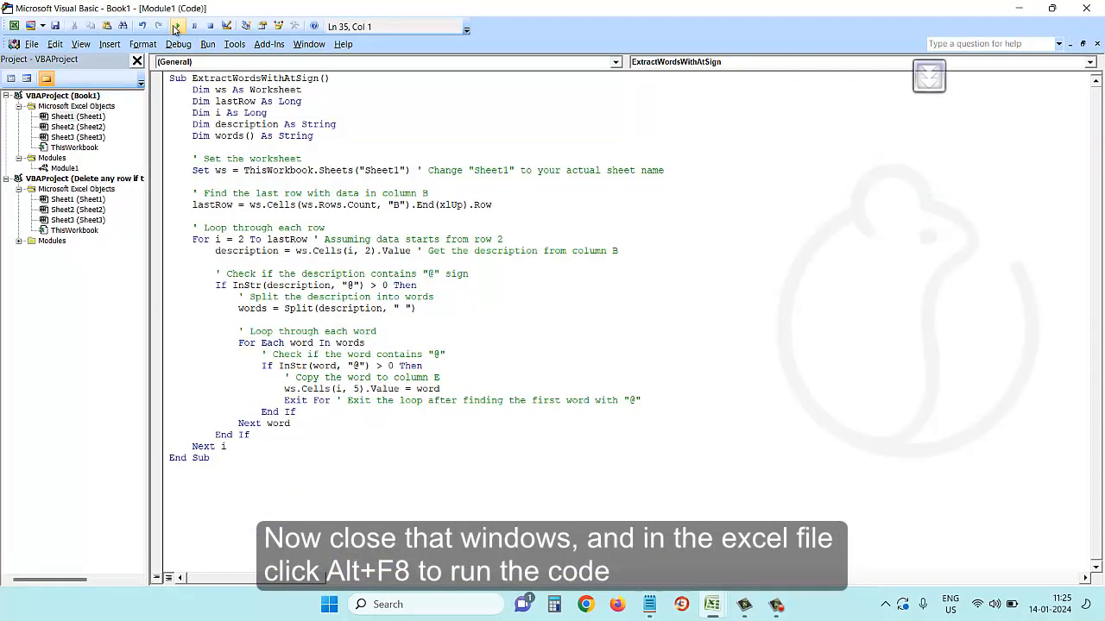
# Run the ExtractWordsWithAtSign macro from the Alt+F8 macro list.
pyautogui.click(1086, 8)
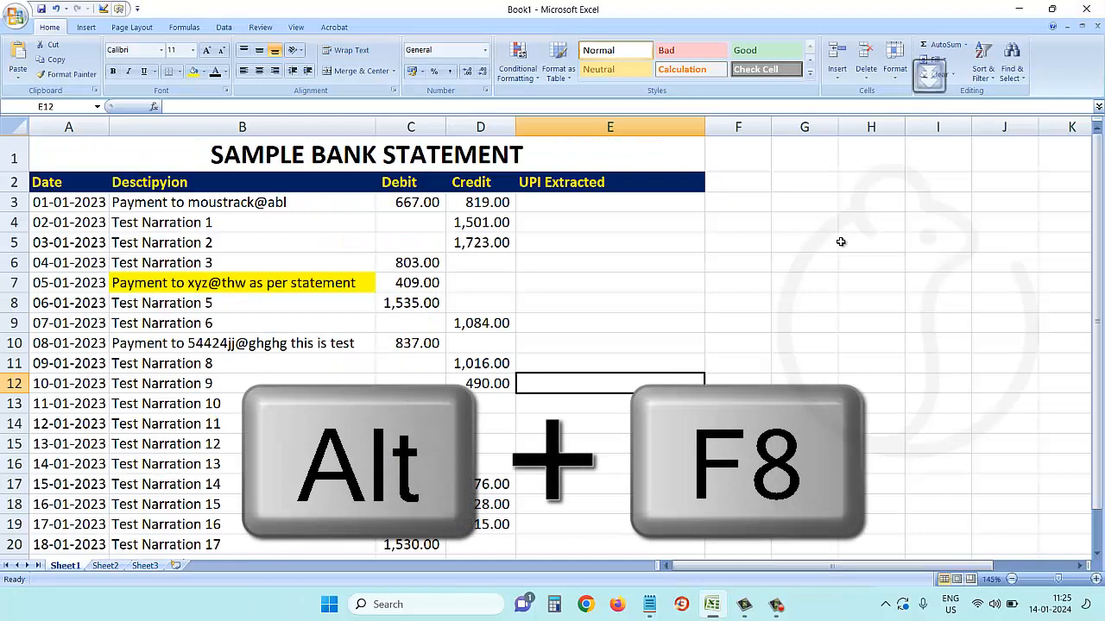
pyautogui.hotkey('alt', 'F8')
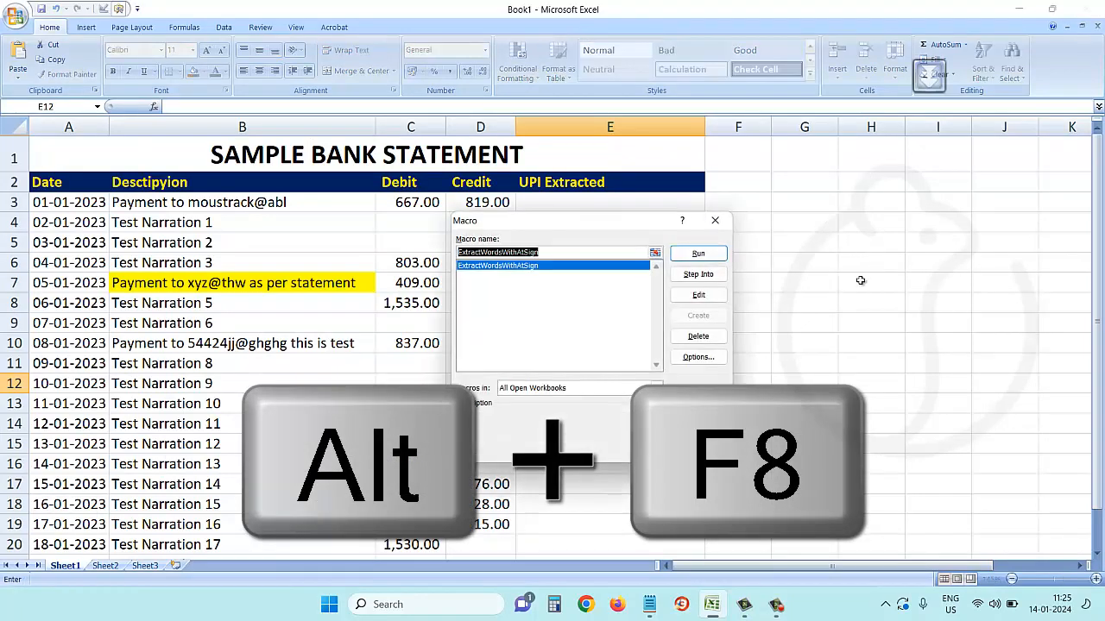
pyautogui.moveTo(590, 222); pyautogui.dragTo(846, 220)
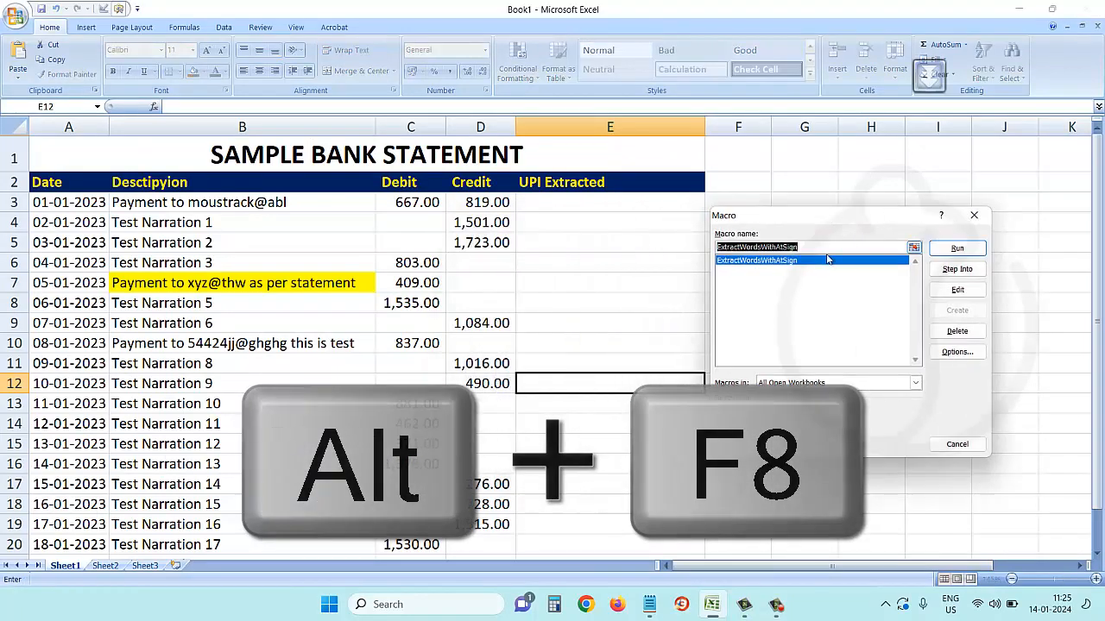
pyautogui.click(957, 249)
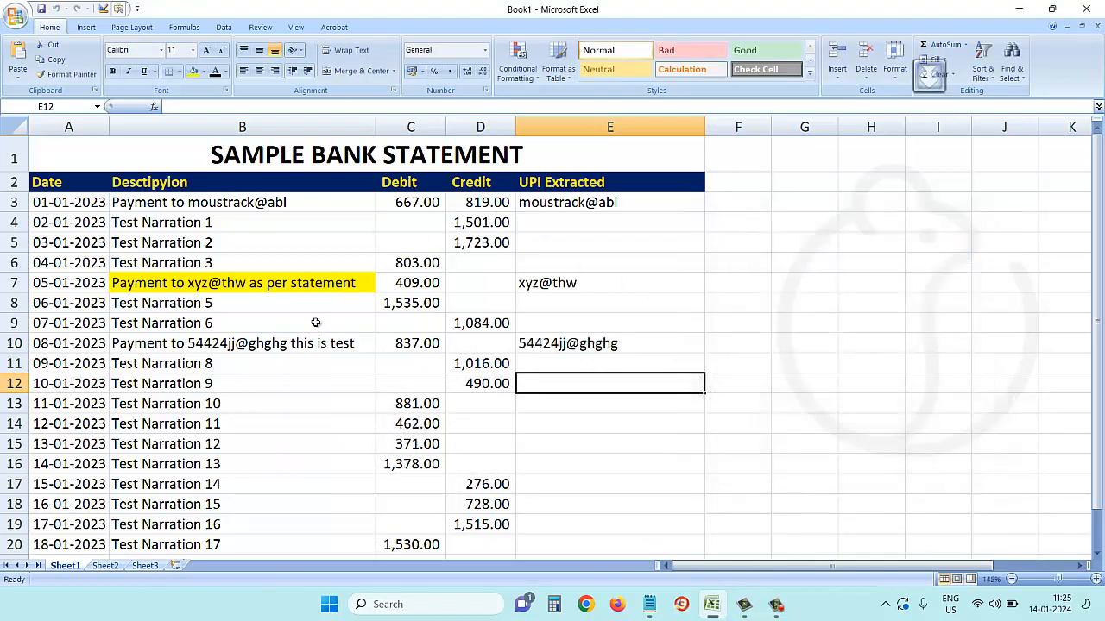
pyautogui.click(194, 346)
pyautogui.click(534, 344)
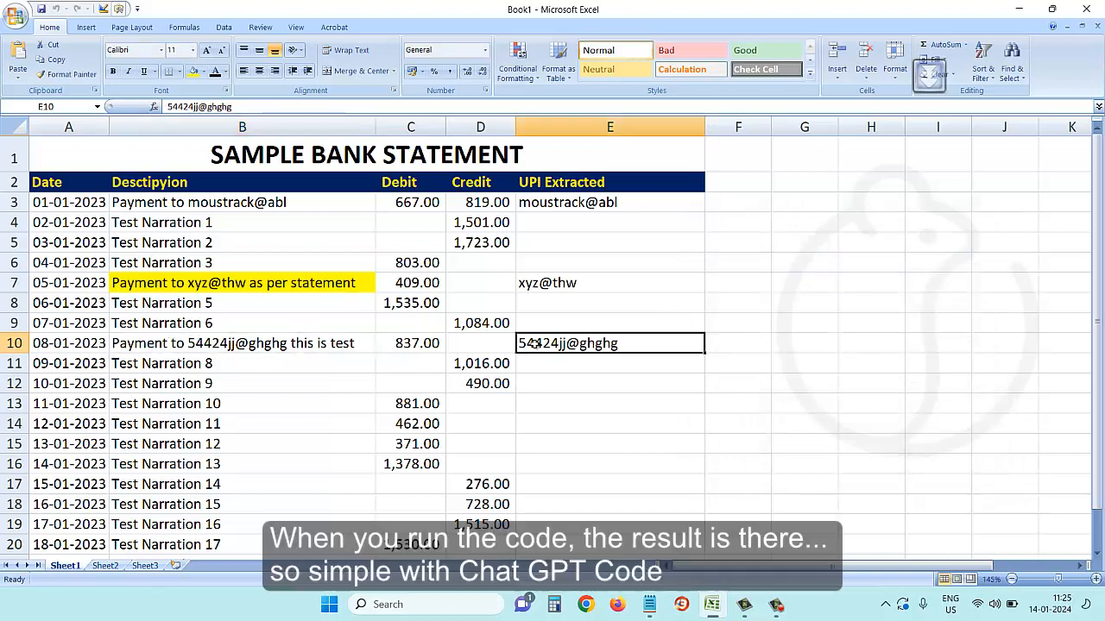
pyautogui.click(274, 282)
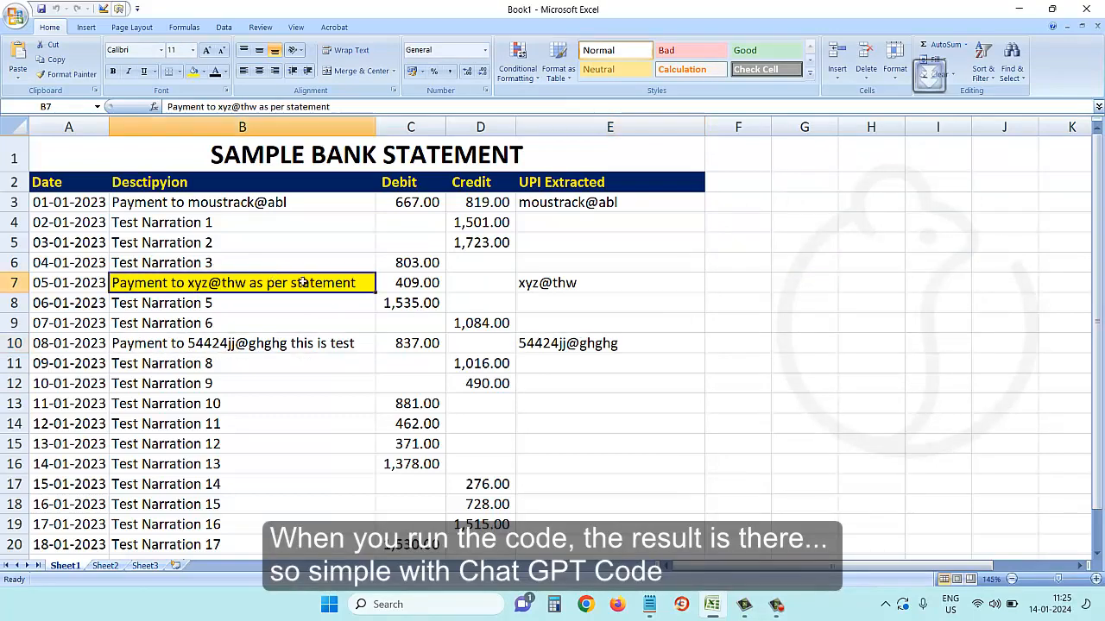
pyautogui.click(561, 284)
pyautogui.click(264, 207)
pyautogui.click(561, 212)
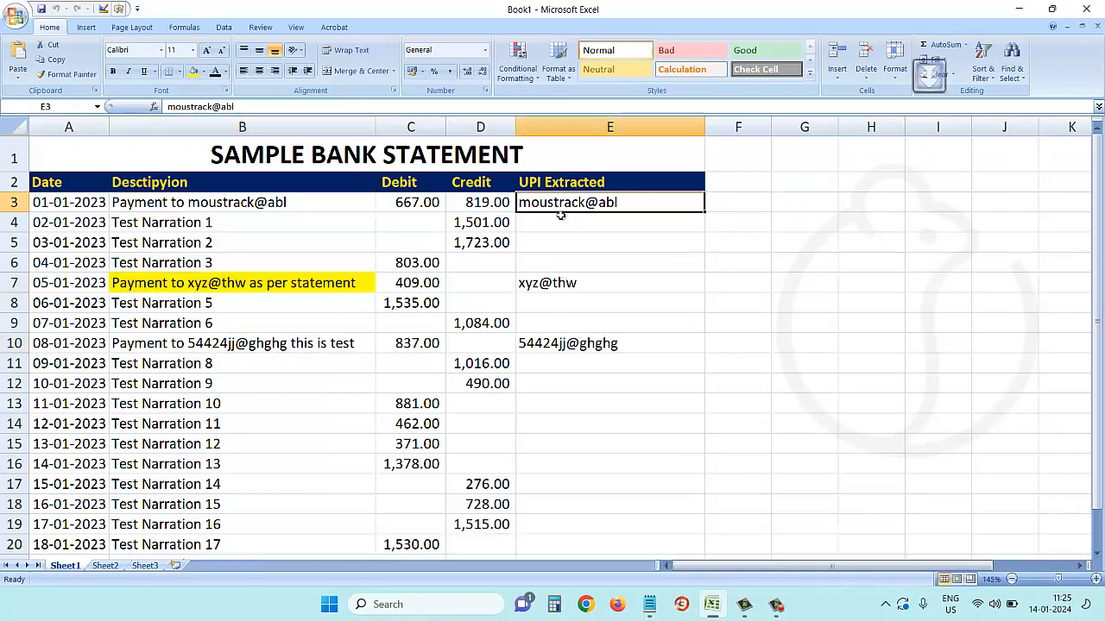
pyautogui.scroll(-1, 556, 359)
pyautogui.click(215, 409)
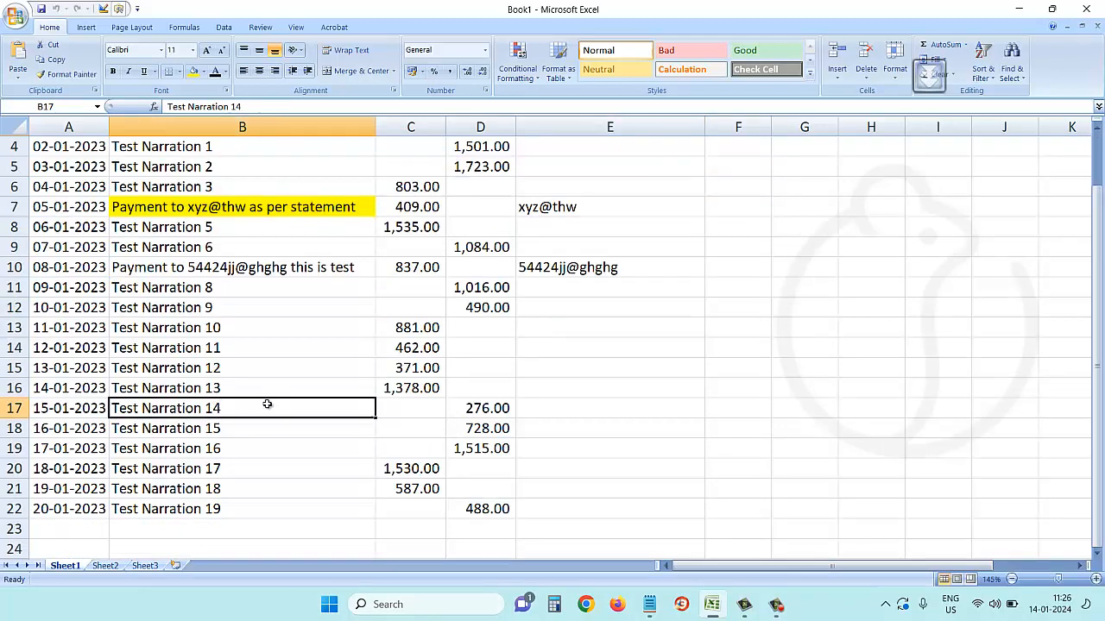
pyautogui.write('PAYMENT TO')
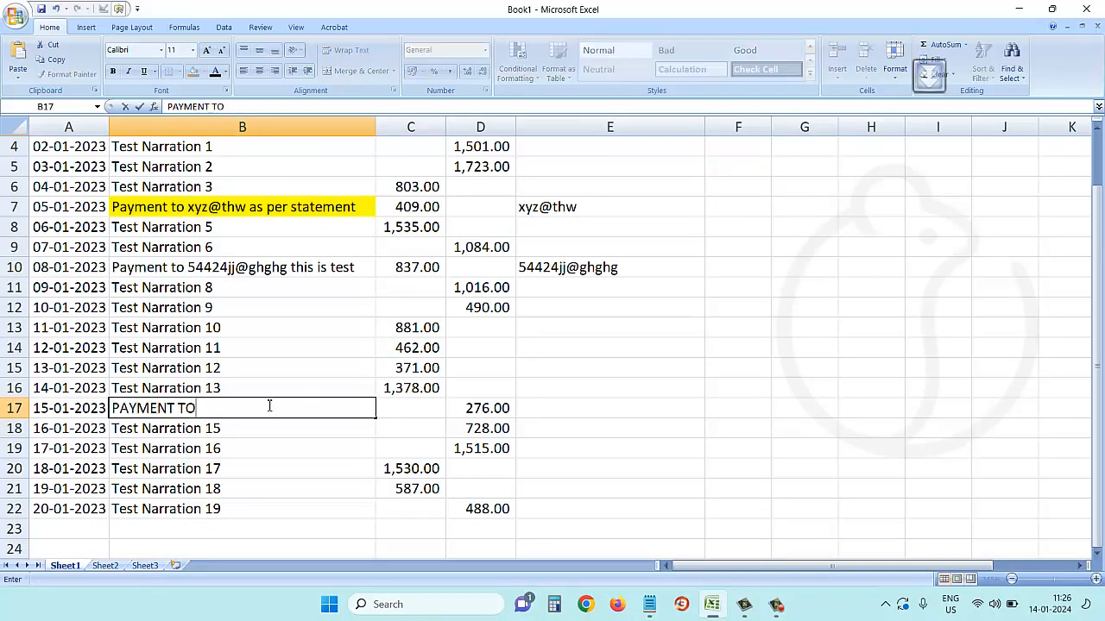
pyautogui.write(' 123456@thff.cvo')
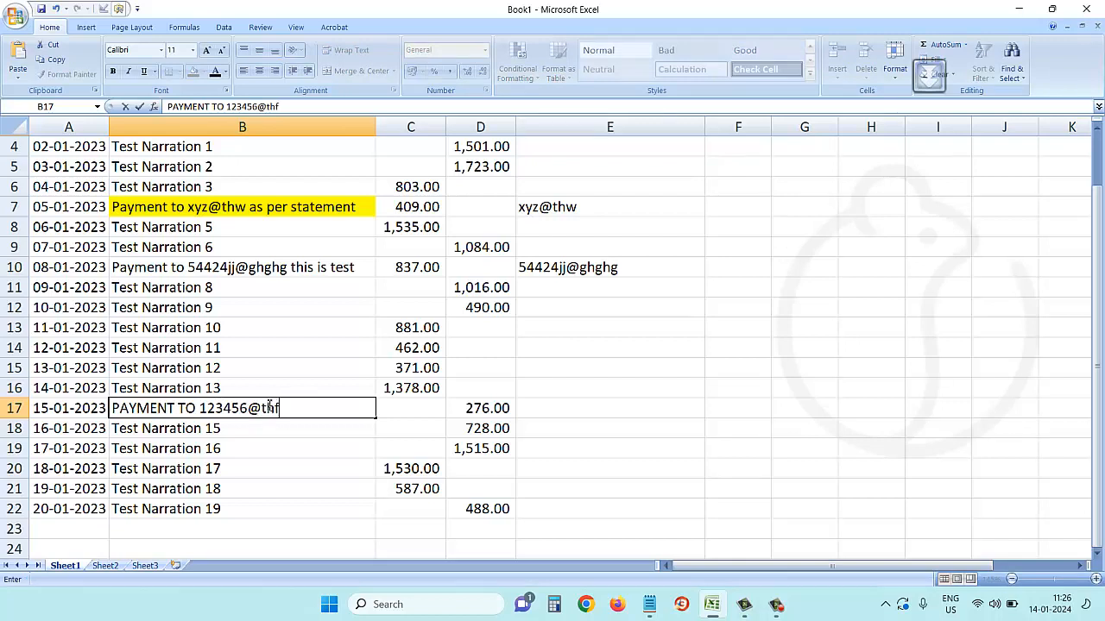
pyautogui.press('BackSpace')
pyautogui.press('BackSpace')
pyautogui.write('om')
pyautogui.press('BackSpace')
pyautogui.write('m')
pyautogui.press('Return')
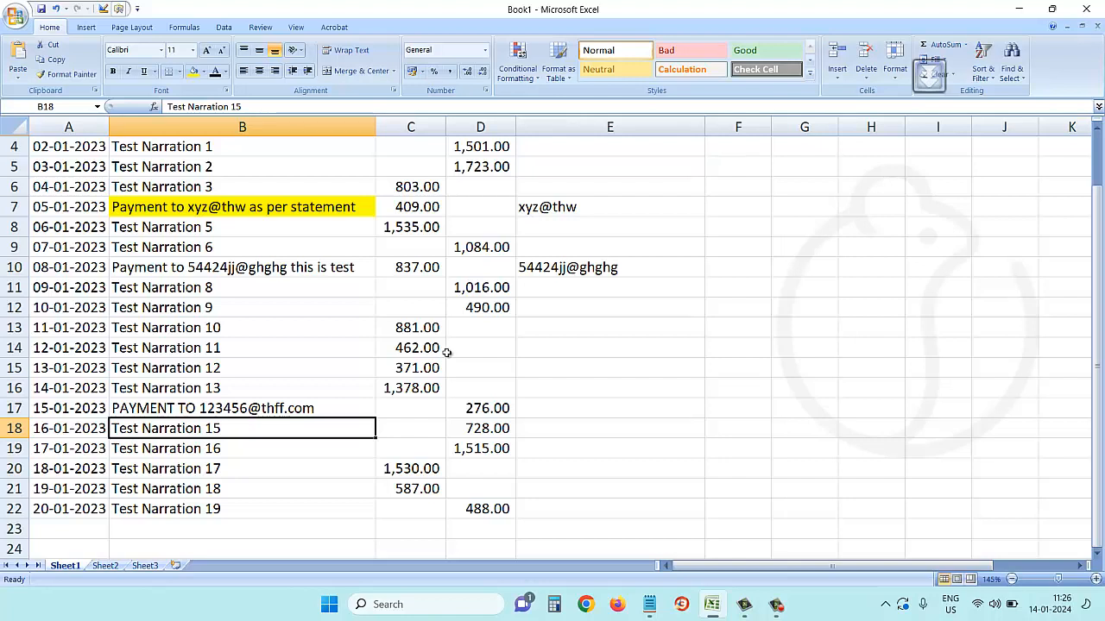
pyautogui.press('F8')
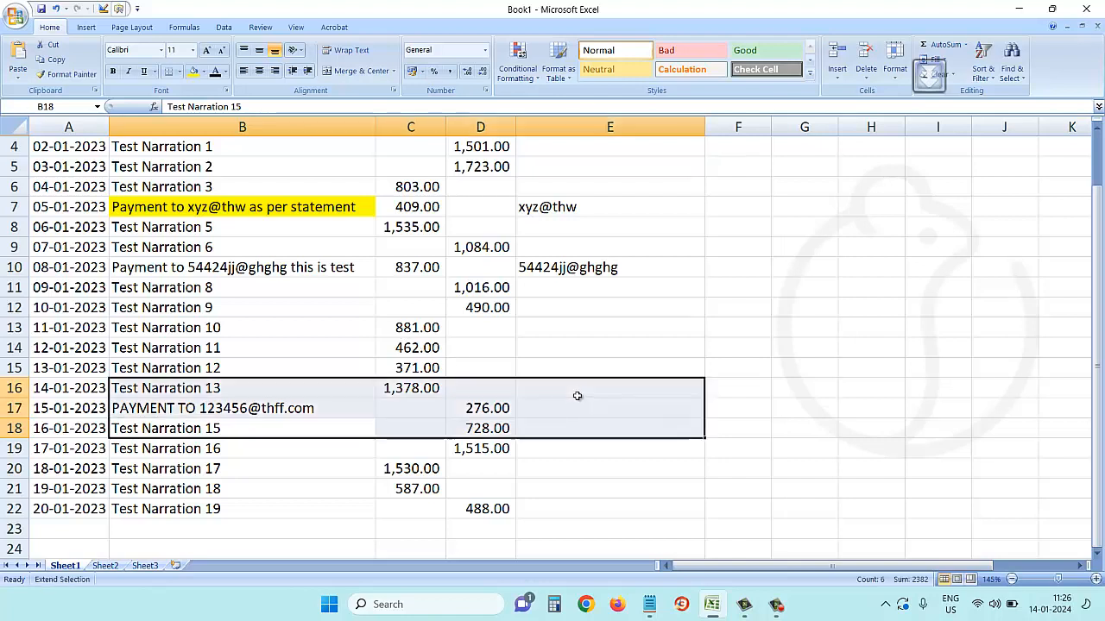
pyautogui.click(596, 296)
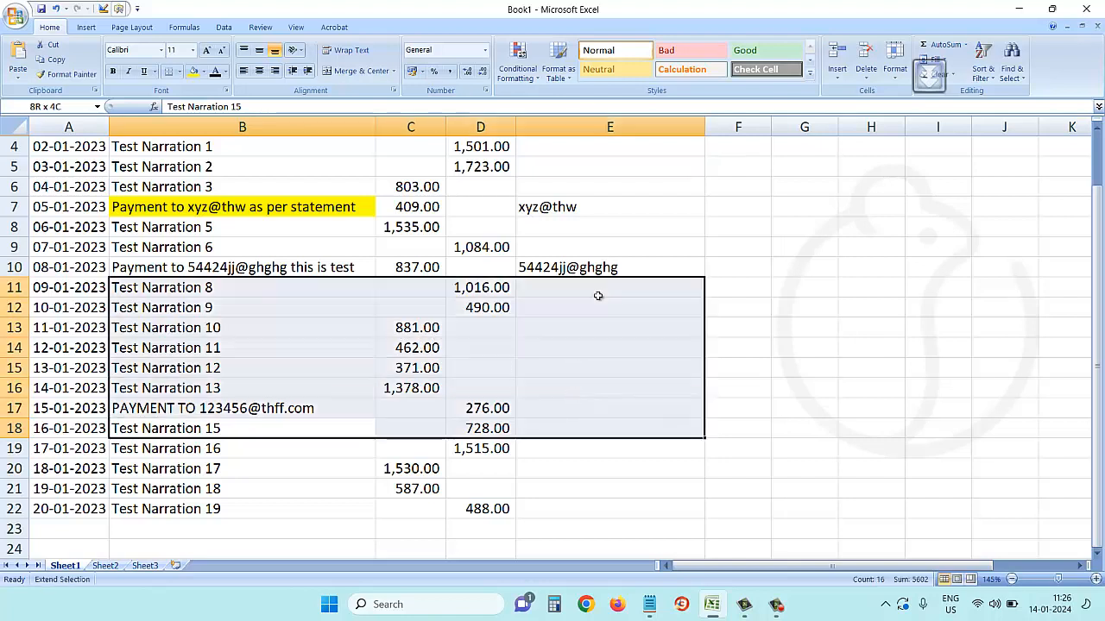
pyautogui.click(730, 303)
pyautogui.click(717, 260)
pyautogui.press('F8')
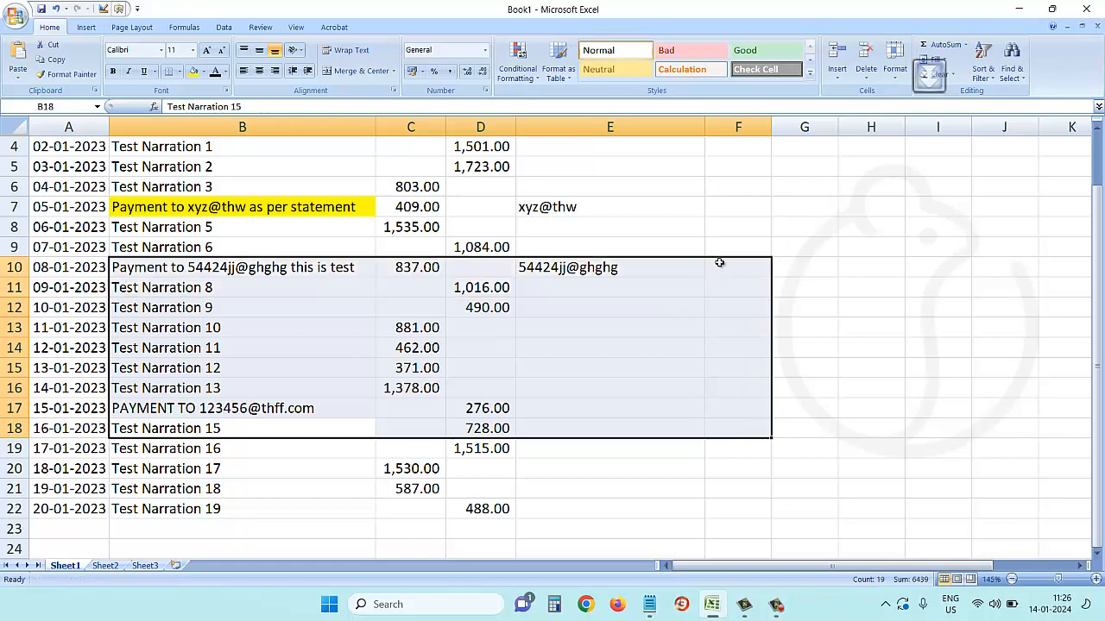
pyautogui.click(434, 368)
pyautogui.press('Right')
pyautogui.press('Right')
pyautogui.press('Right')
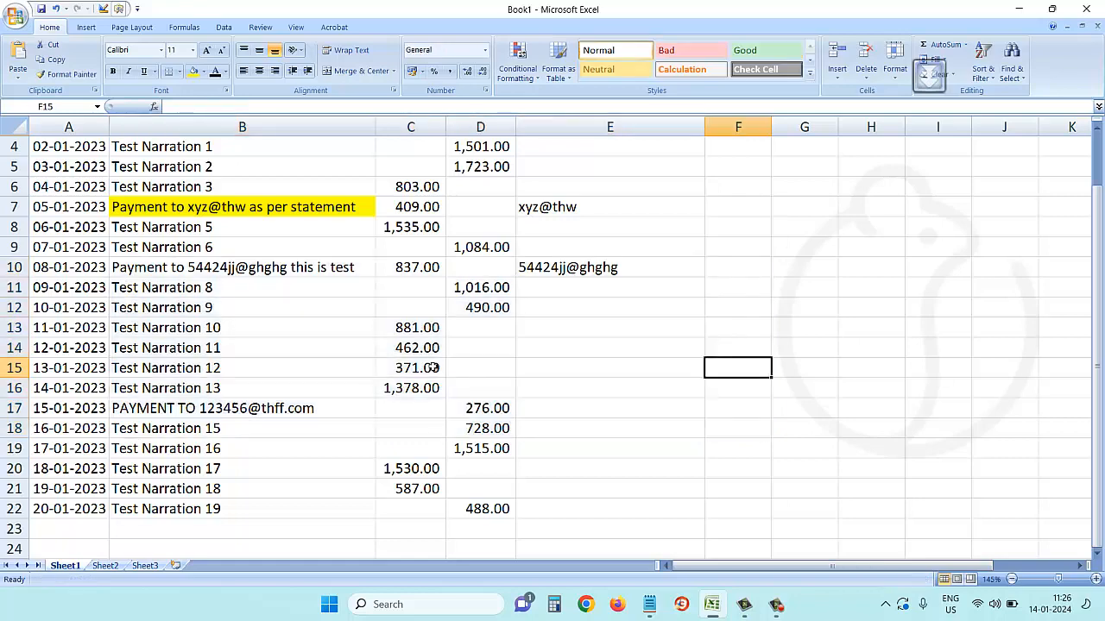
pyautogui.hotkey('alt', 'F8')
pyautogui.click(957, 248)
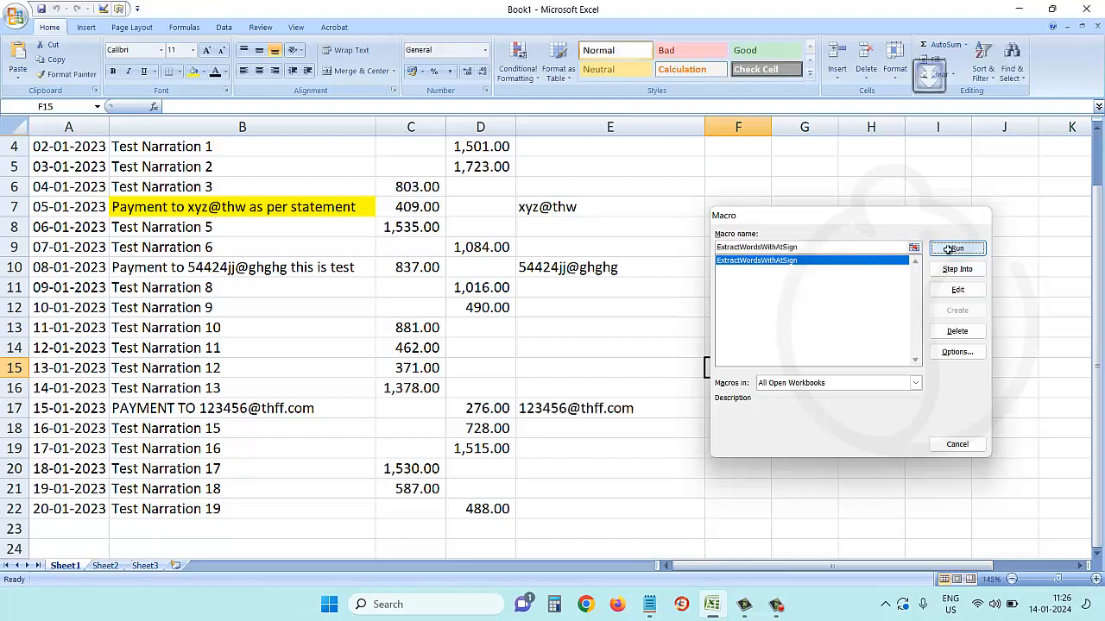
pyautogui.click(555, 411)
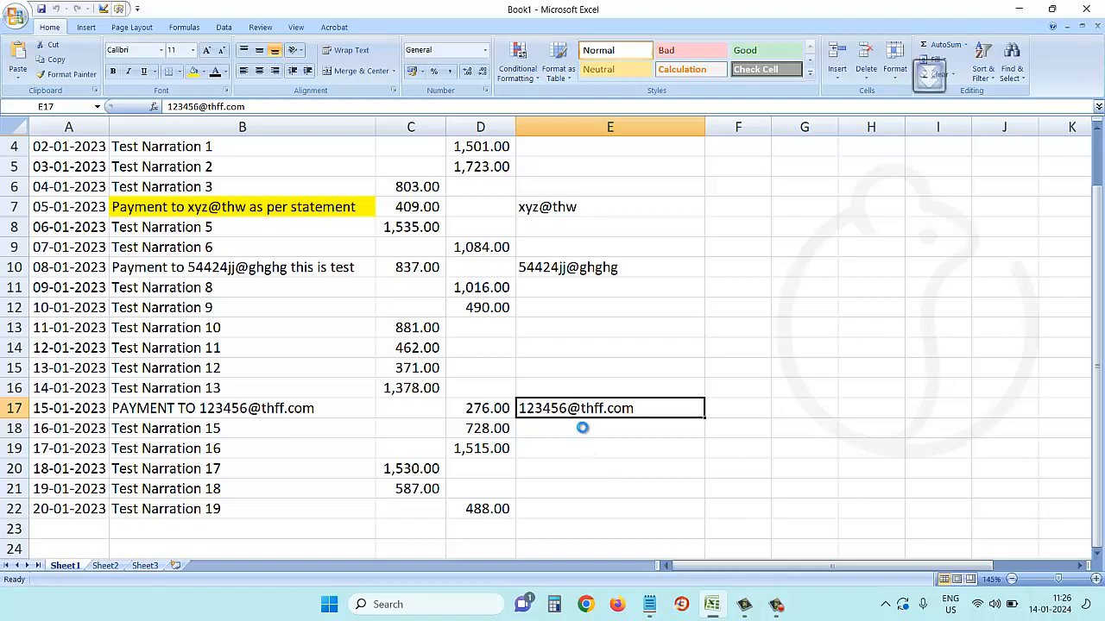
# Look at the Save As file format options, keep Excel Workbook, then cancel saving.
pyautogui.press('F12')
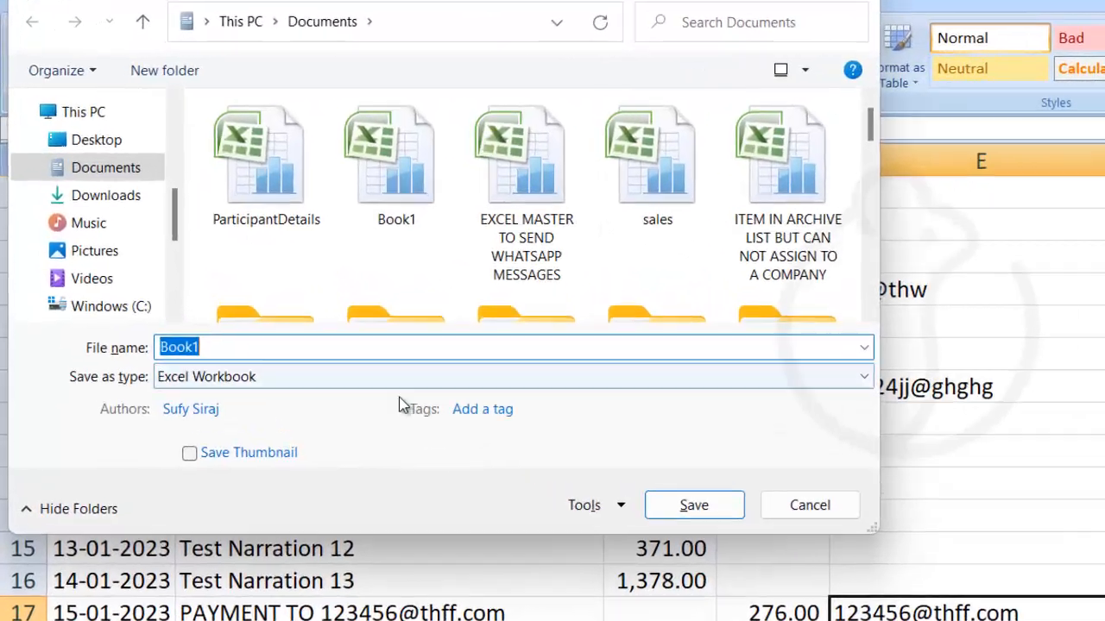
pyautogui.click(390, 376)
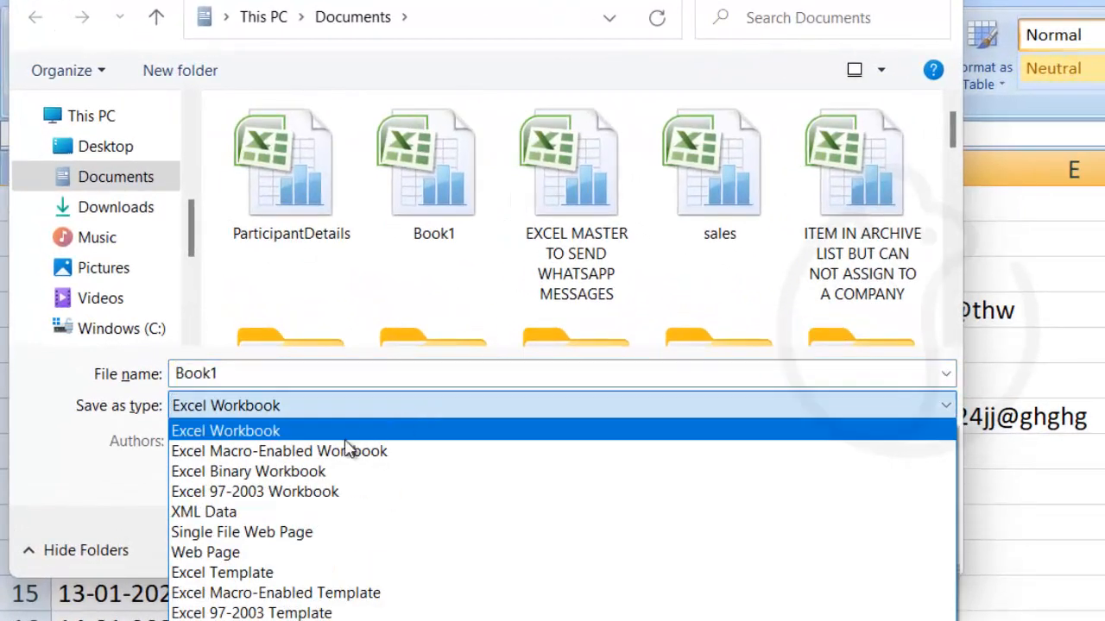
pyautogui.click(1021, 343)
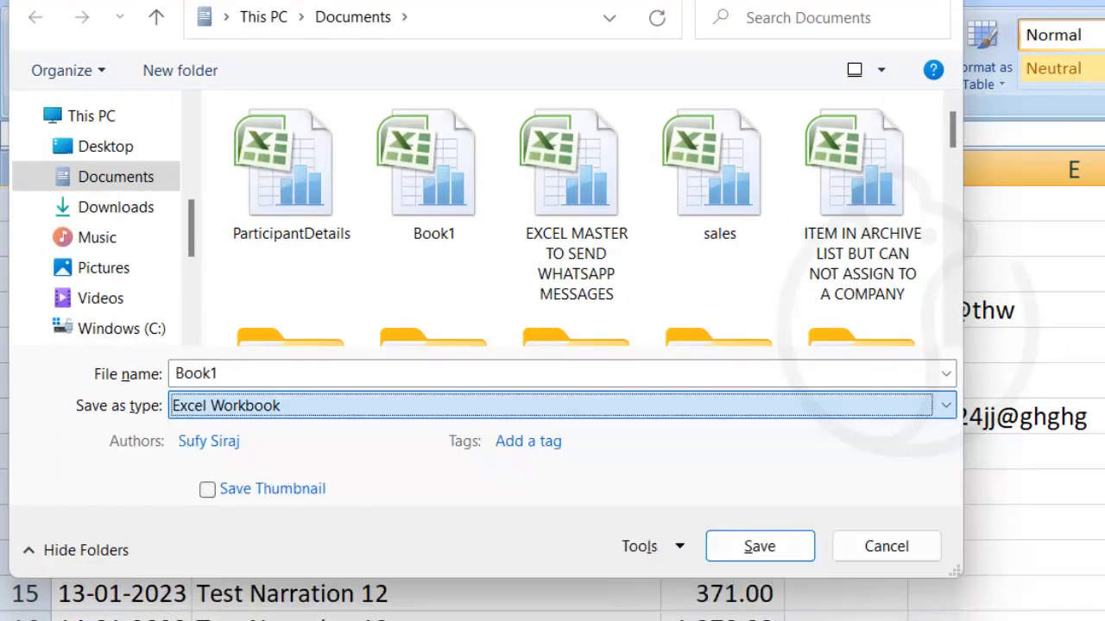
pyautogui.press('Escape')
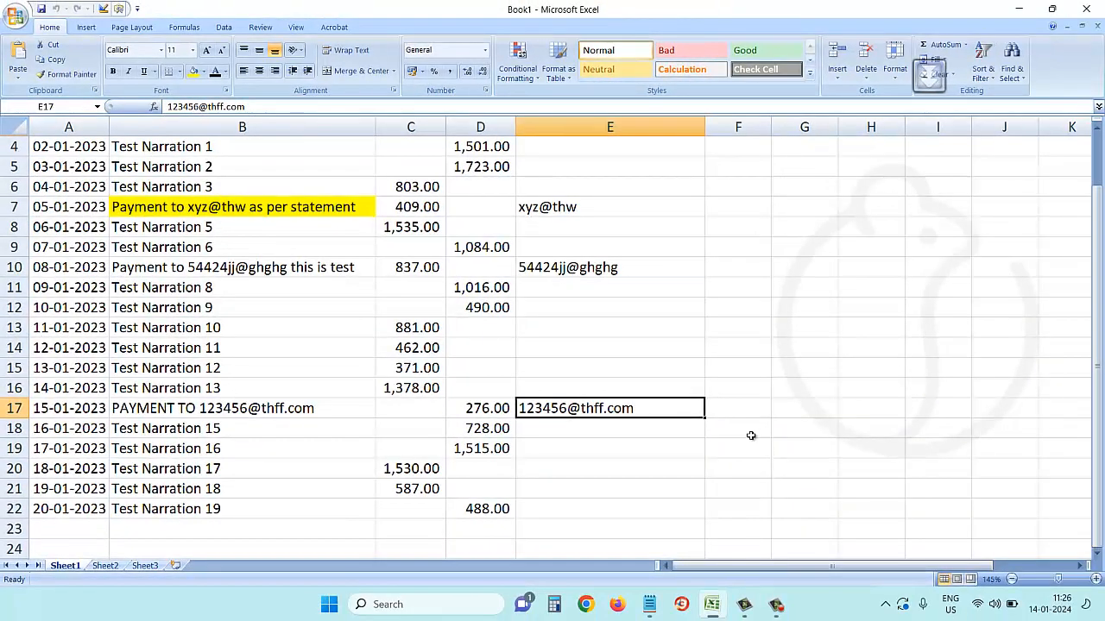